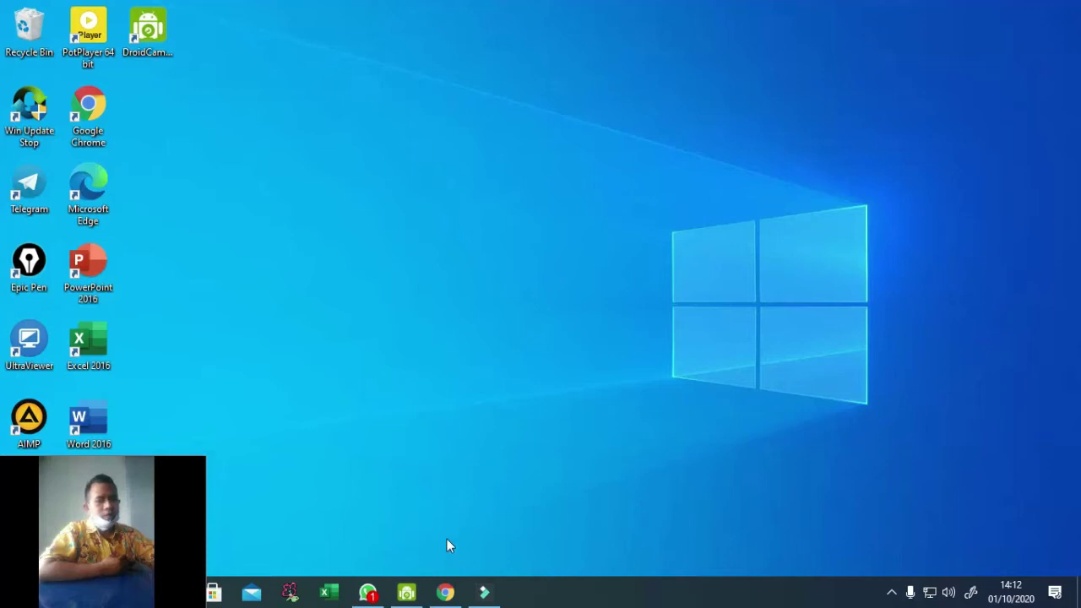
Switch to Chrome, search for "google classroom" in a new tab, and open the Tugas Kelas page of the Analisis Real Lanjut class
{"action": "left_click", "coordinate": [445, 592]}
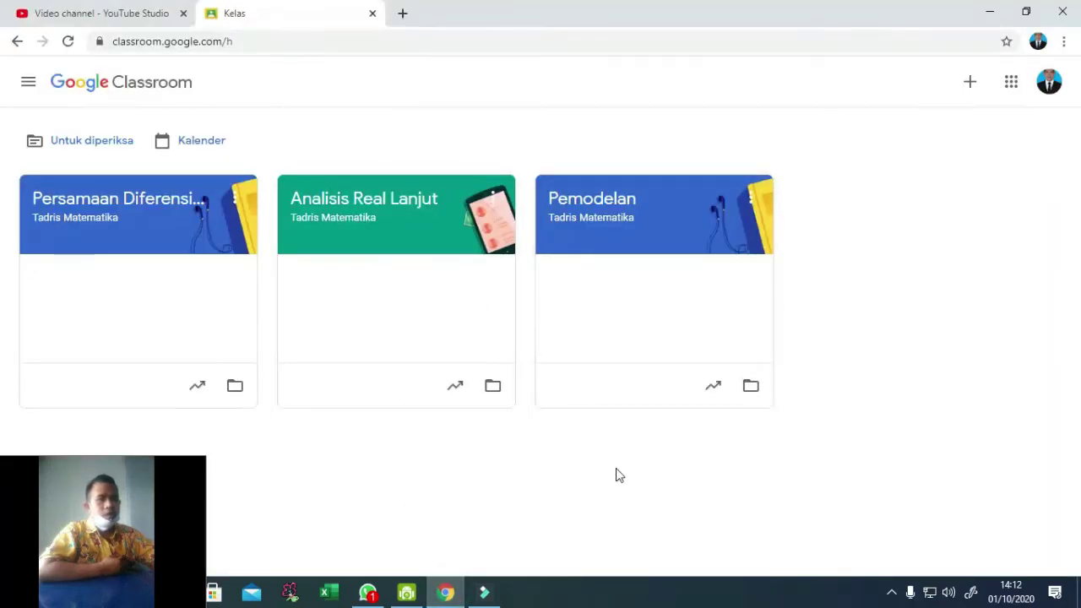
{"action": "left_click", "coordinate": [373, 12]}
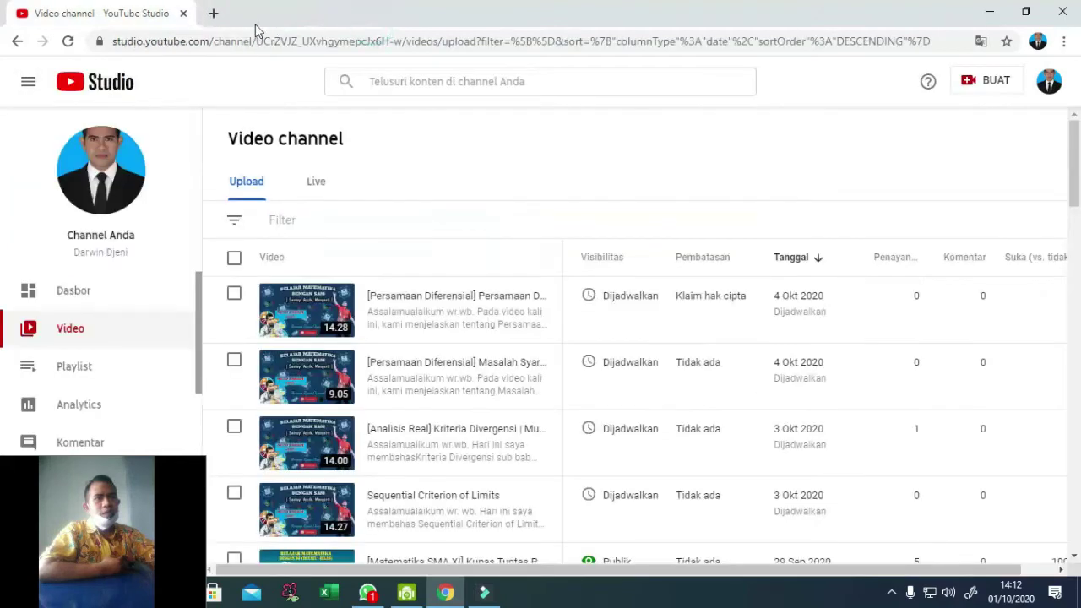
{"action": "left_click", "coordinate": [213, 12]}
{"action": "left_click", "coordinate": [220, 44]}
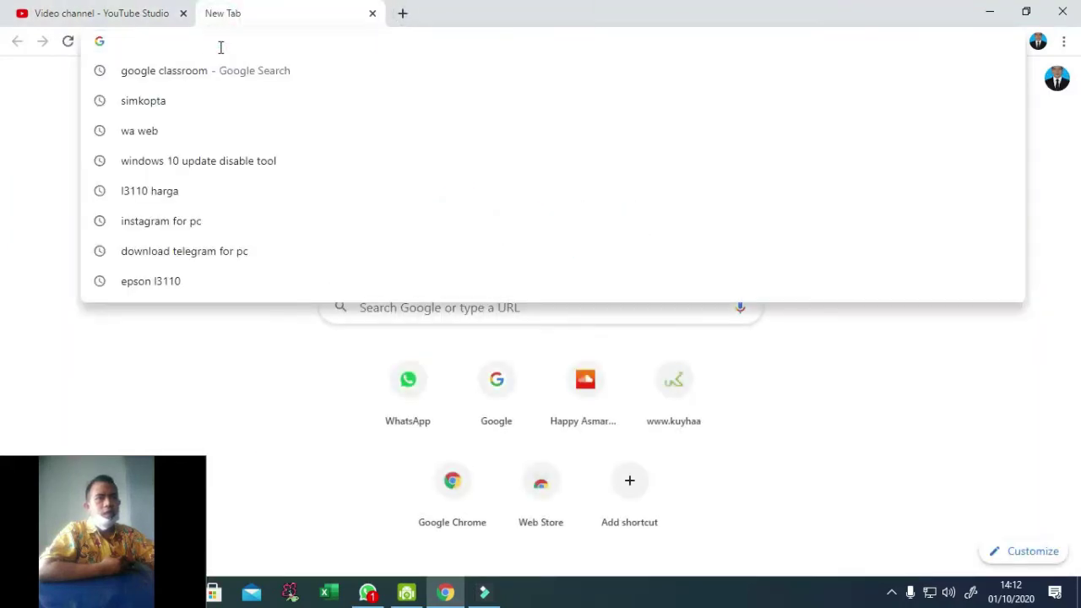
{"action": "left_click", "coordinate": [193, 74]}
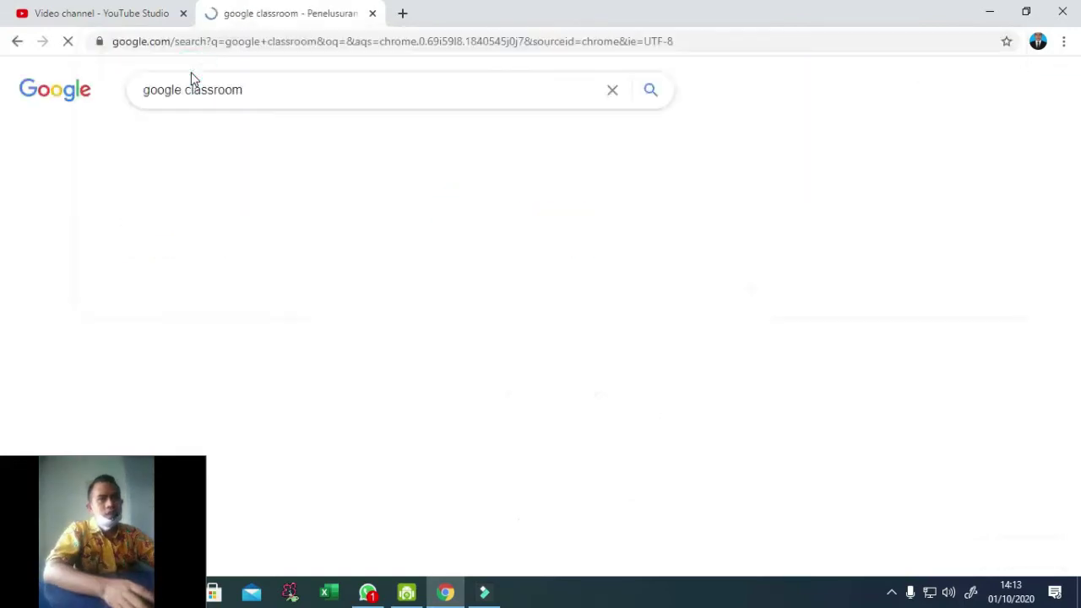
{"action": "left_click", "coordinate": [202, 221]}
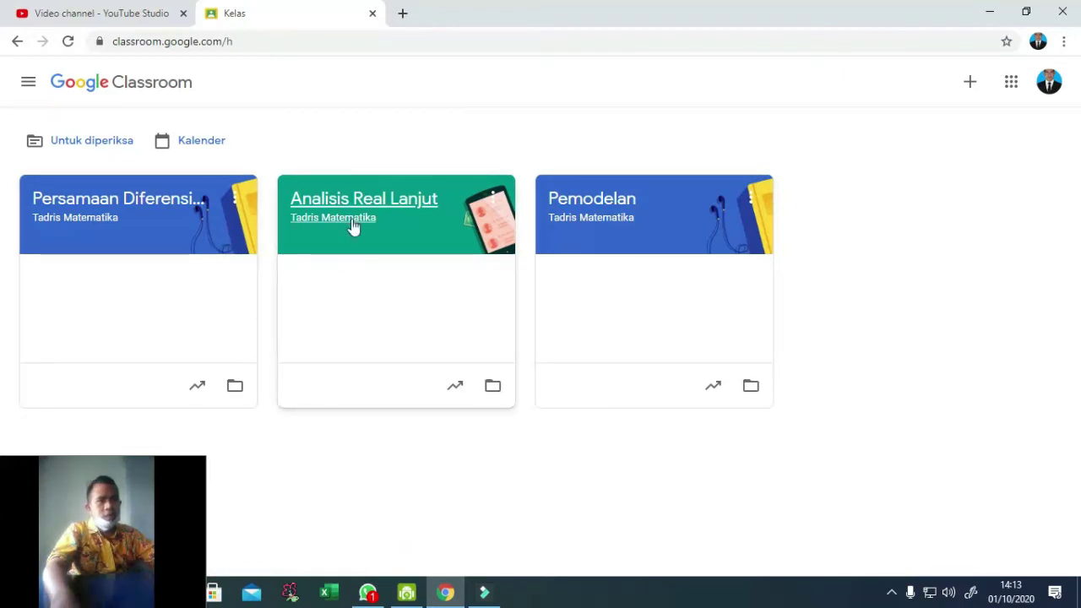
{"action": "left_click", "coordinate": [397, 209]}
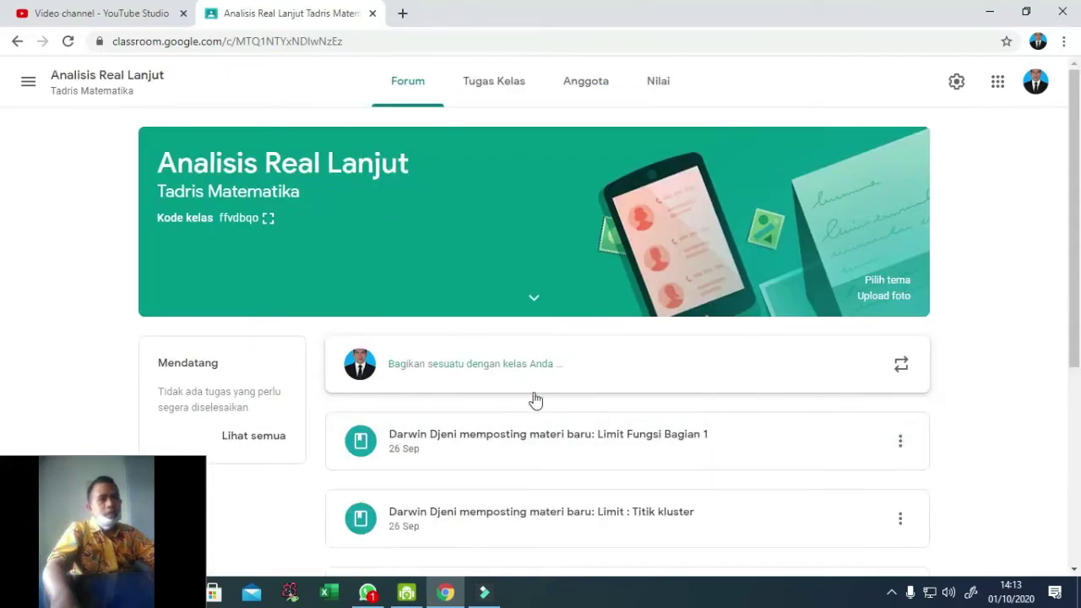
{"action": "left_click", "coordinate": [490, 84]}
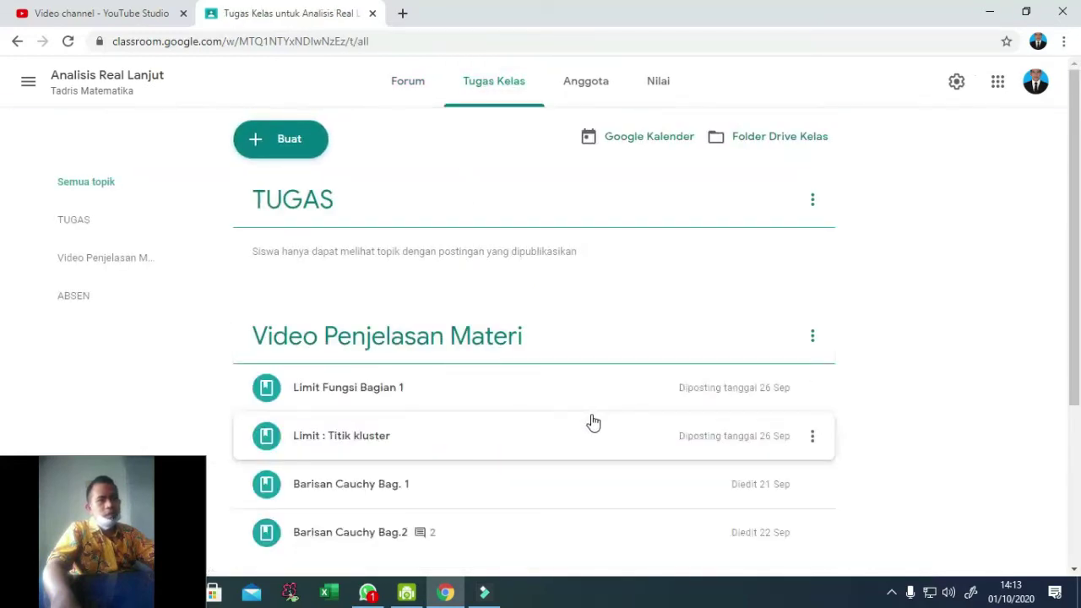
Examine the TUGAS, Video Penjelasan Materi and ABSEN topics and the posts listed under them
{"action": "scroll", "coordinate": [596, 423], "scroll_direction": "down", "scroll_amount": 3}
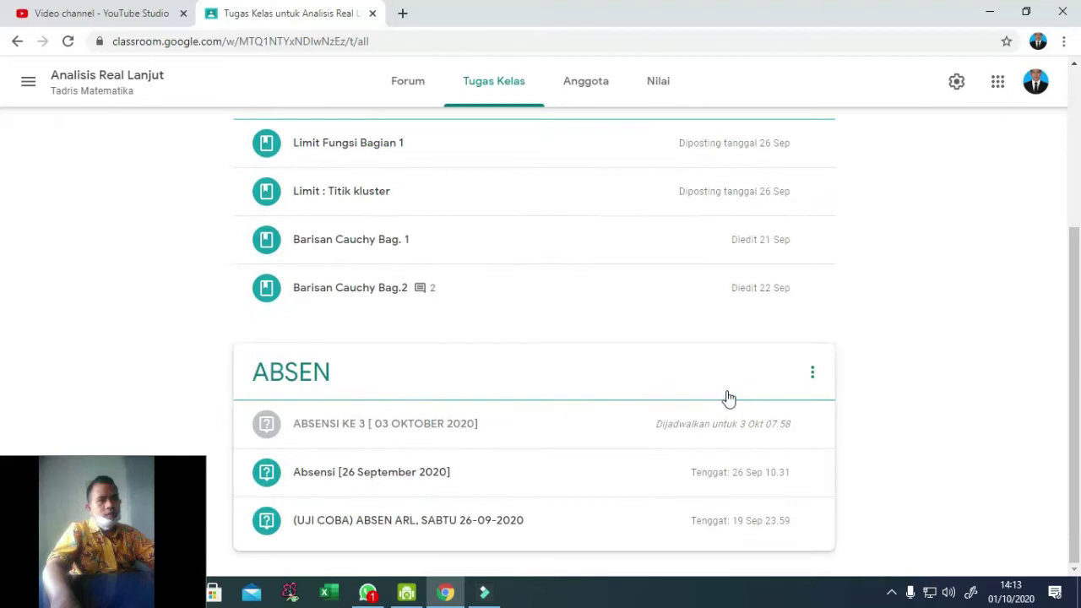
{"action": "scroll", "coordinate": [452, 410], "scroll_direction": "up", "scroll_amount": 3}
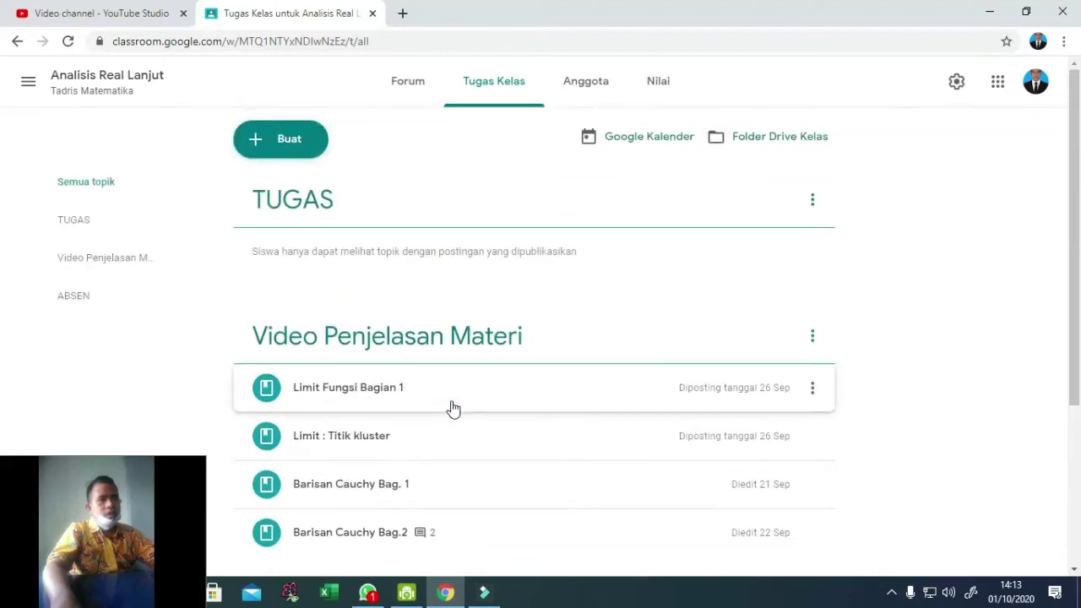
{"action": "scroll", "coordinate": [381, 309], "scroll_direction": "down", "scroll_amount": 2}
{"action": "scroll", "coordinate": [363, 270], "scroll_direction": "up", "scroll_amount": 2}
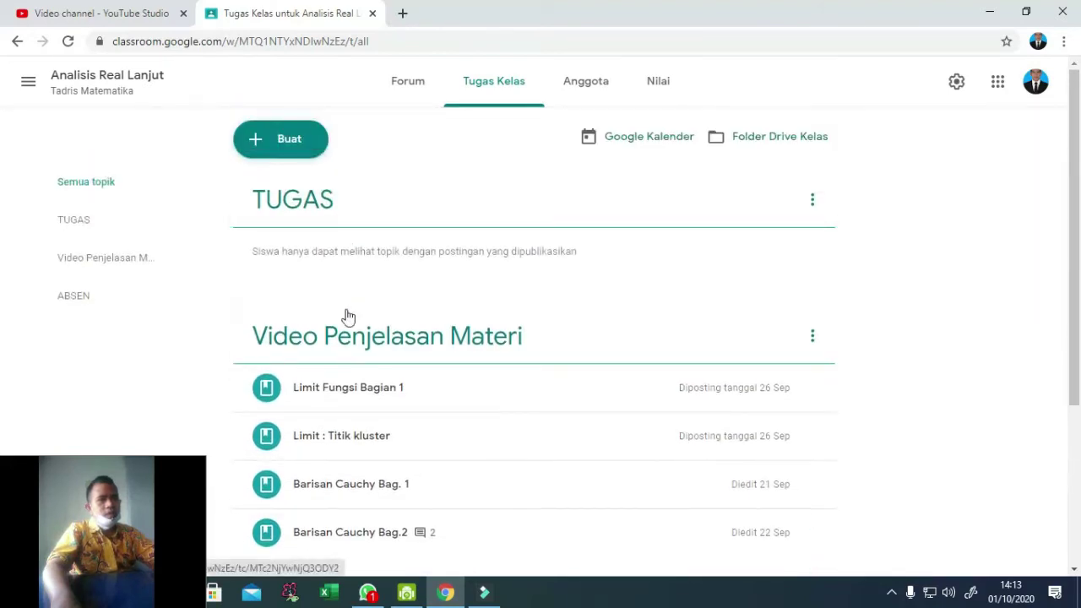
{"action": "scroll", "coordinate": [462, 352], "scroll_direction": "down", "scroll_amount": 3}
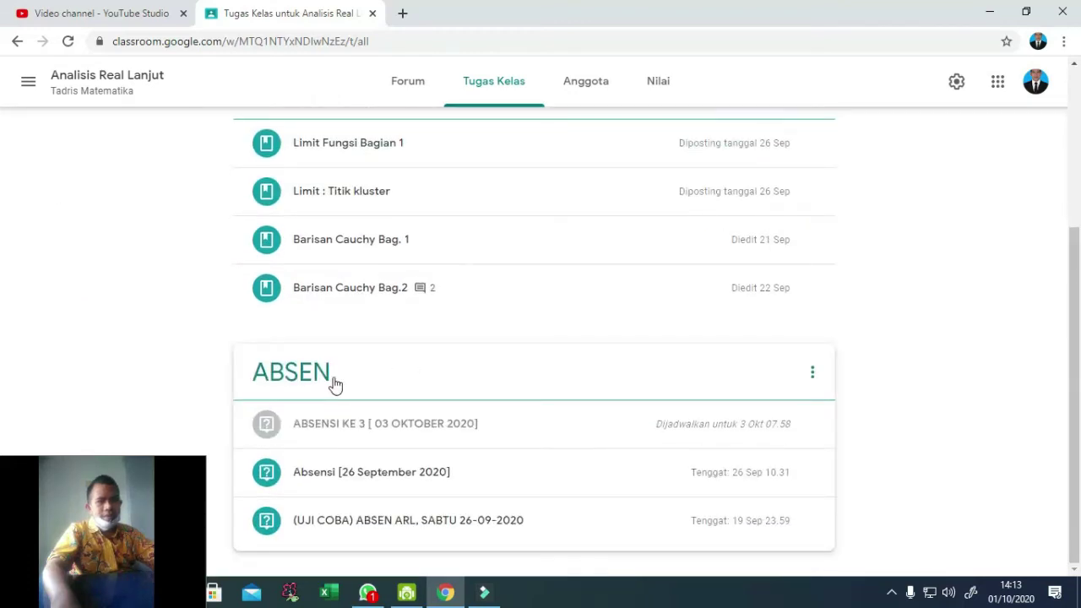
{"action": "scroll", "coordinate": [335, 385], "scroll_direction": "up", "scroll_amount": 3}
{"action": "scroll", "coordinate": [372, 304], "scroll_direction": "down", "scroll_amount": 1}
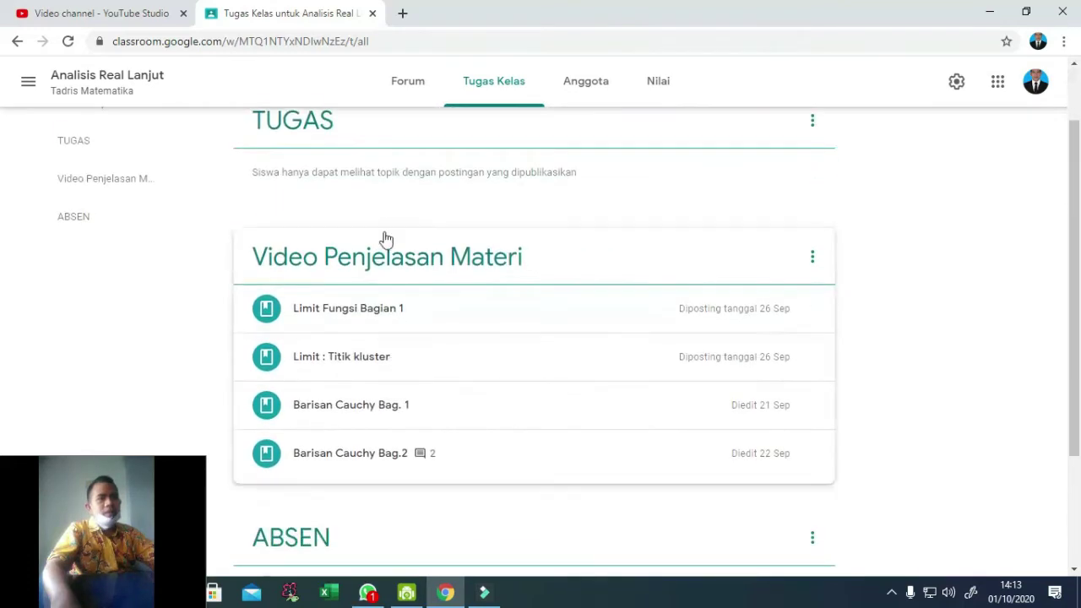
{"action": "scroll", "coordinate": [358, 411], "scroll_direction": "up", "scroll_amount": 1}
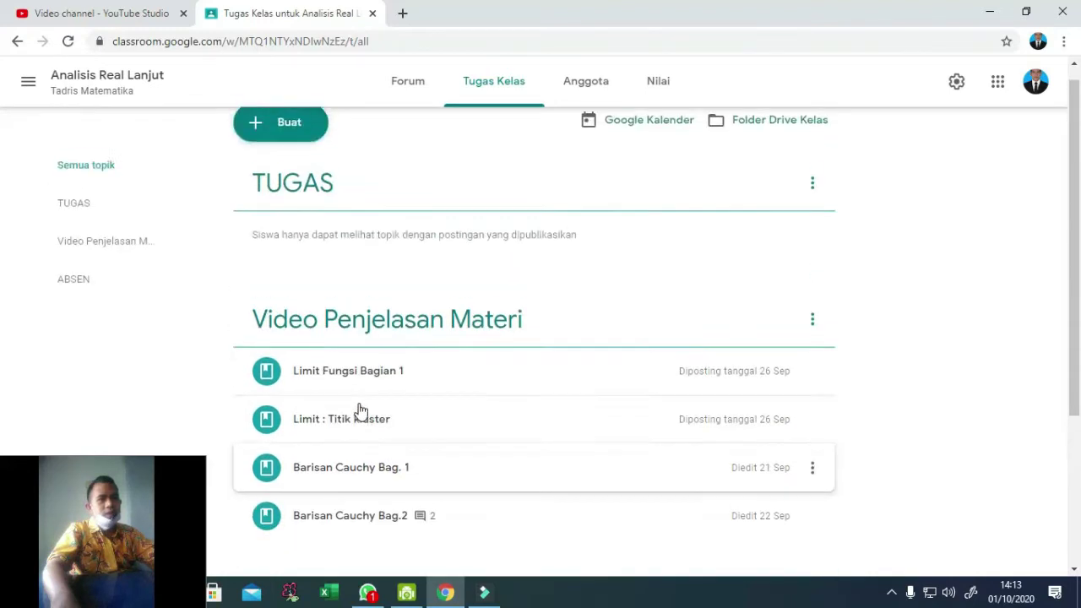
{"action": "scroll", "coordinate": [359, 414], "scroll_direction": "down", "scroll_amount": 3}
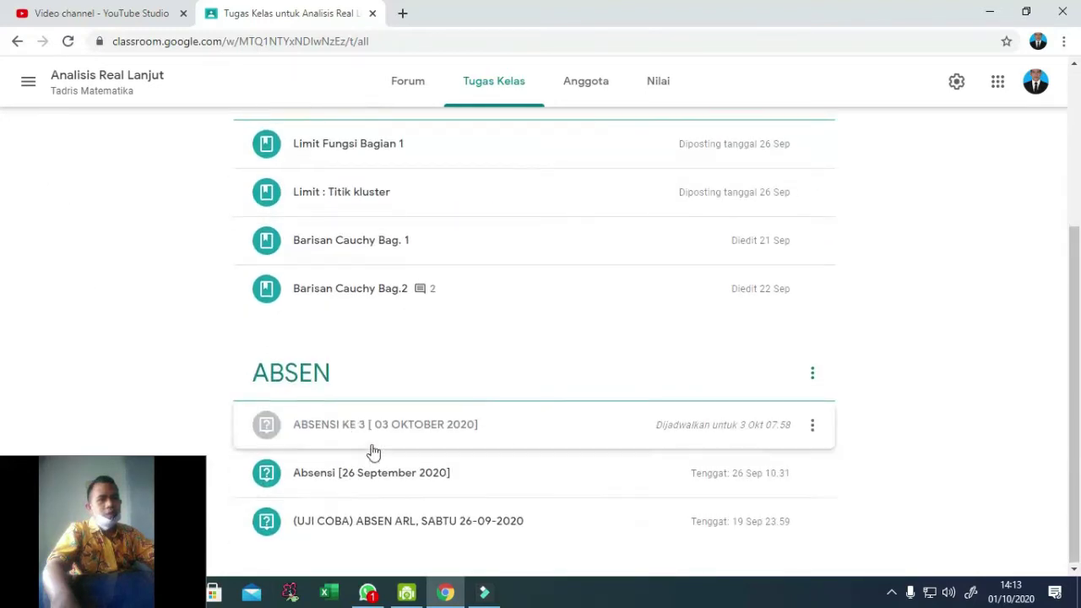
{"action": "scroll", "coordinate": [372, 453], "scroll_direction": "up", "scroll_amount": 3}
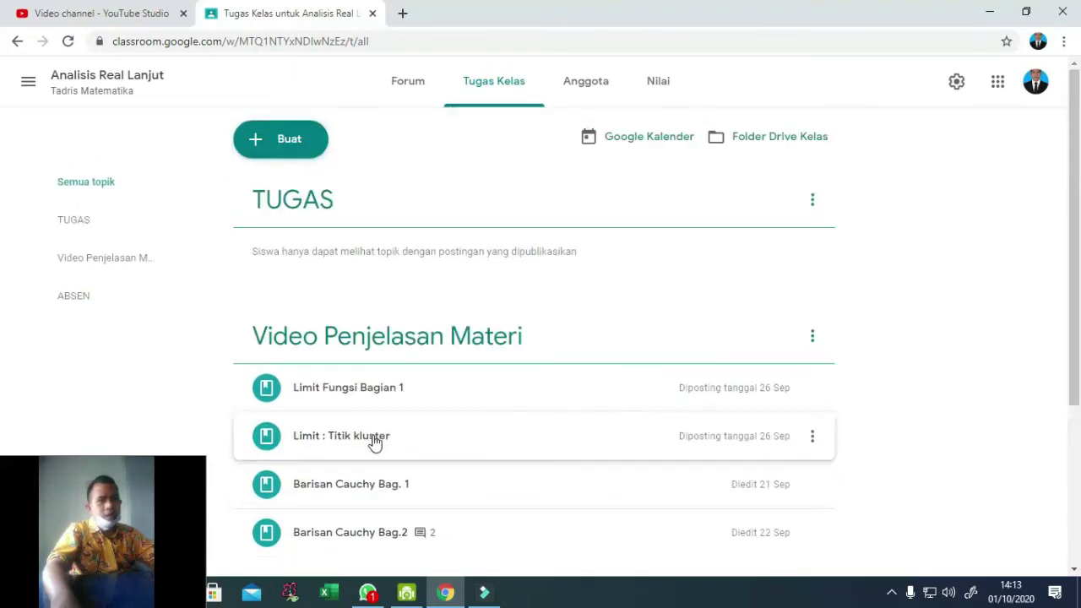
Add a new topic named MATERI to the class's Tugas Kelas page
{"action": "left_click", "coordinate": [290, 142]}
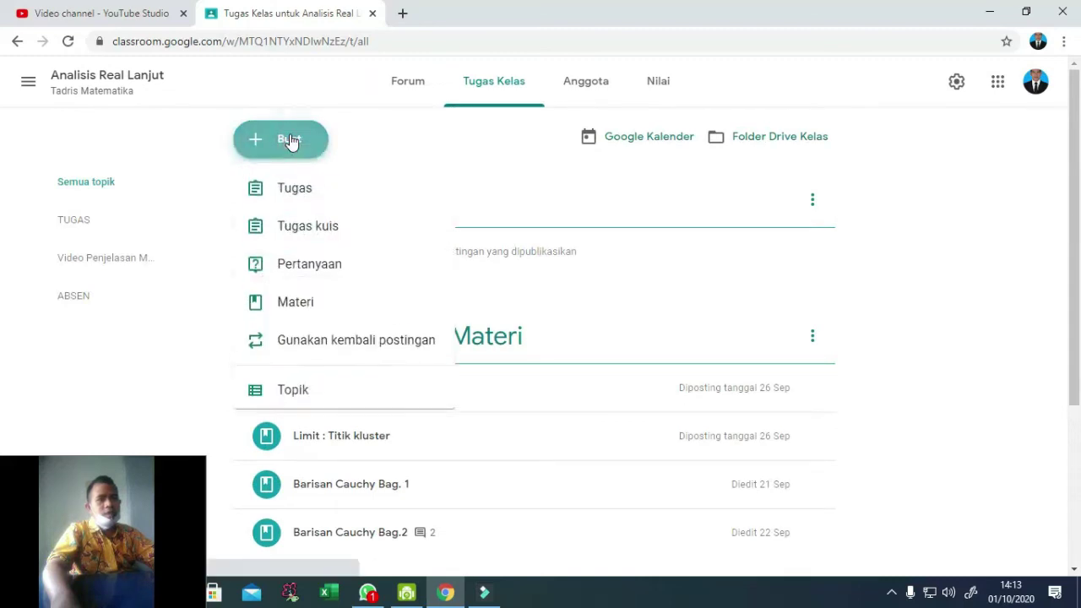
{"action": "left_click", "coordinate": [304, 393]}
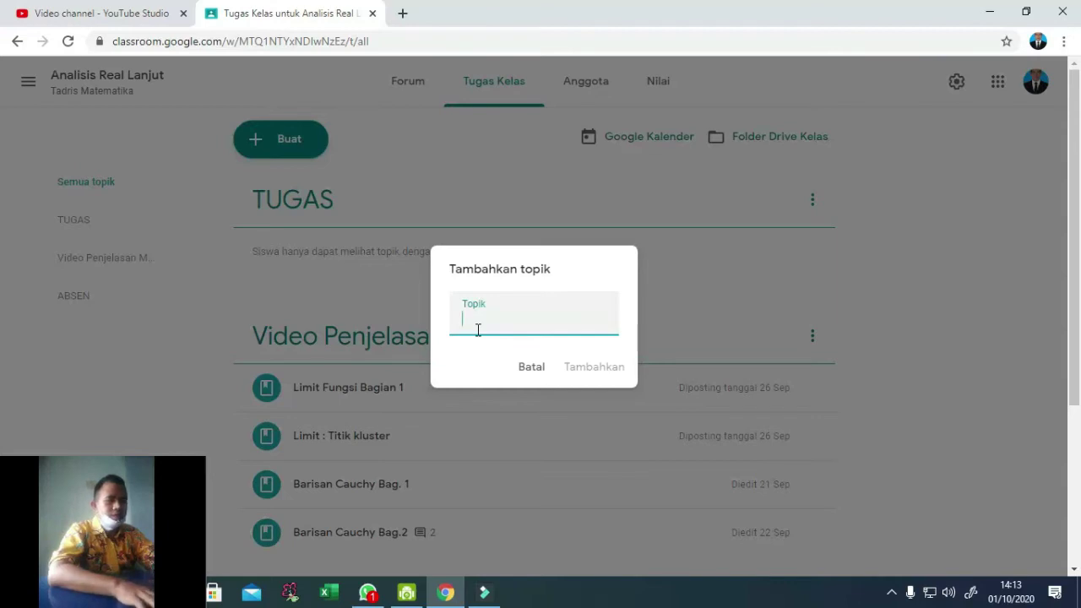
{"action": "type", "text": "MATERI"}
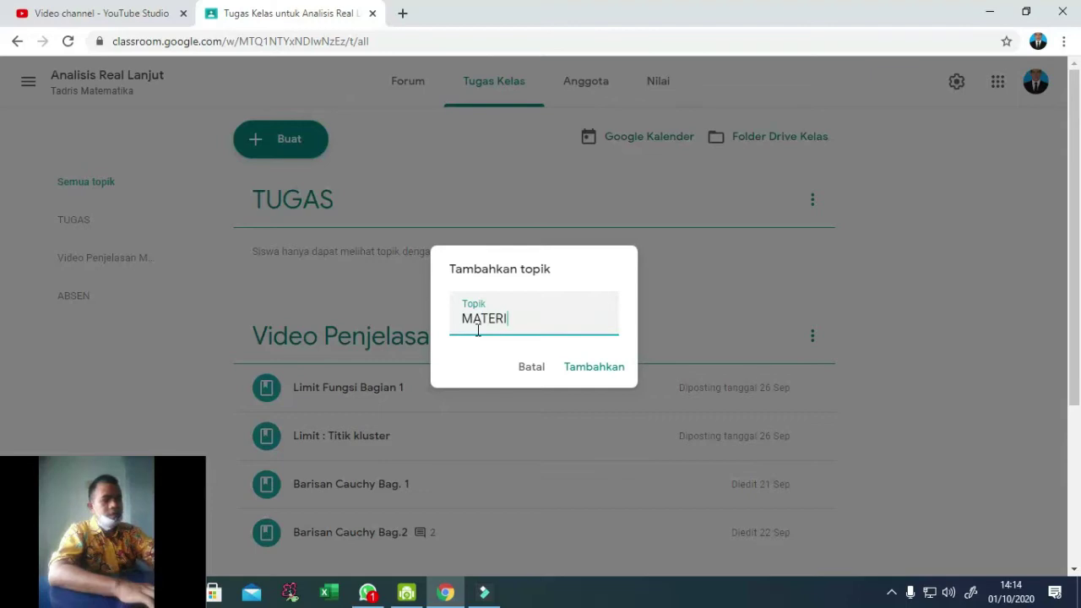
{"action": "left_click", "coordinate": [599, 370]}
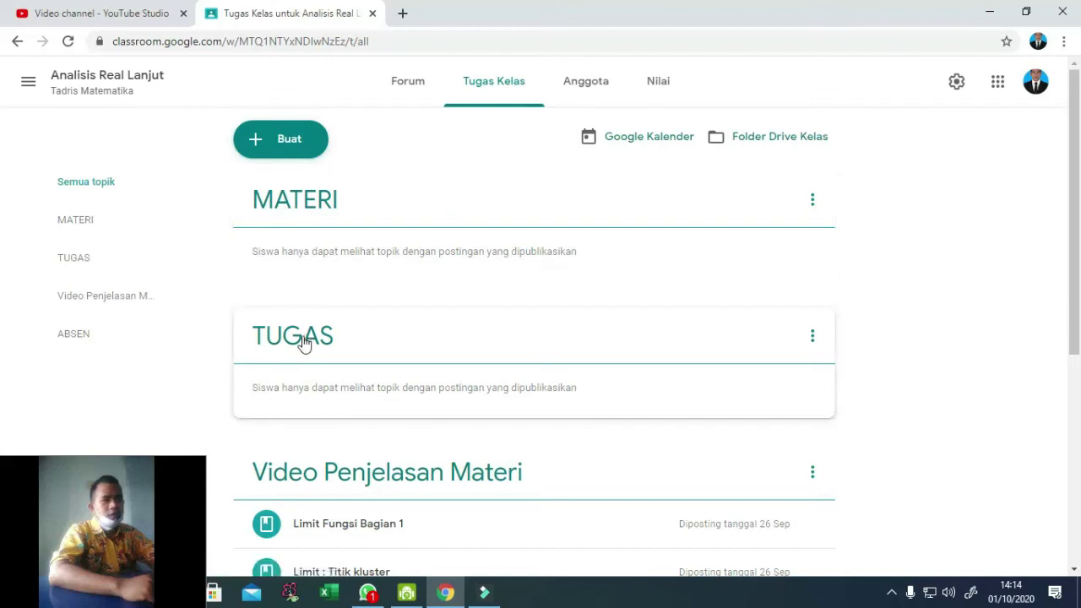
{"action": "scroll", "coordinate": [312, 351], "scroll_direction": "down", "scroll_amount": 1}
{"action": "scroll", "coordinate": [321, 397], "scroll_direction": "down", "scroll_amount": 3}
{"action": "scroll", "coordinate": [330, 427], "scroll_direction": "up", "scroll_amount": 4}
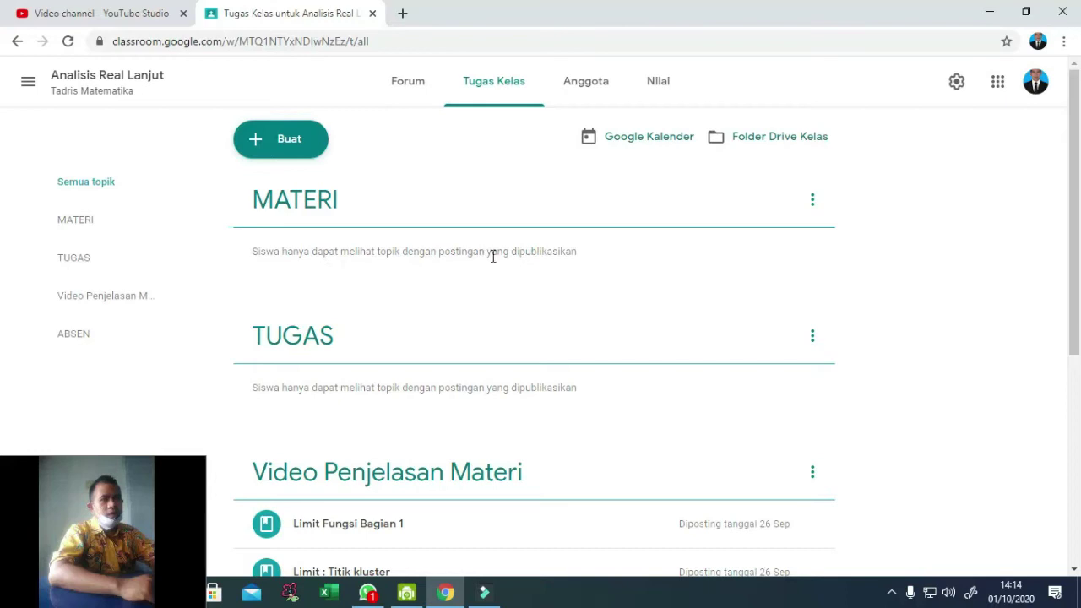
{"action": "left_click", "coordinate": [292, 142]}
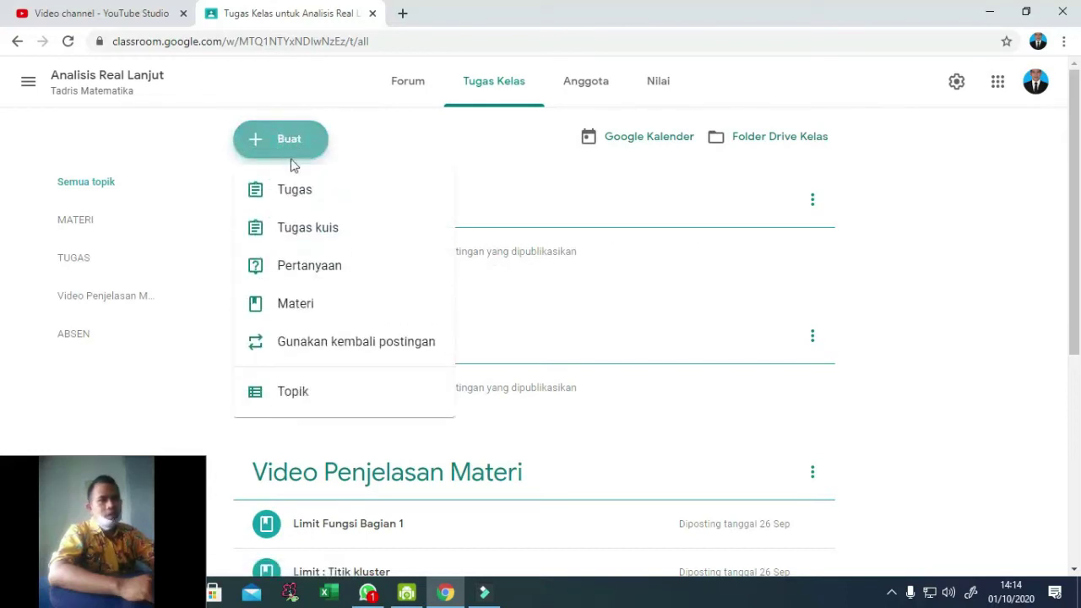
{"action": "left_click", "coordinate": [283, 319]}
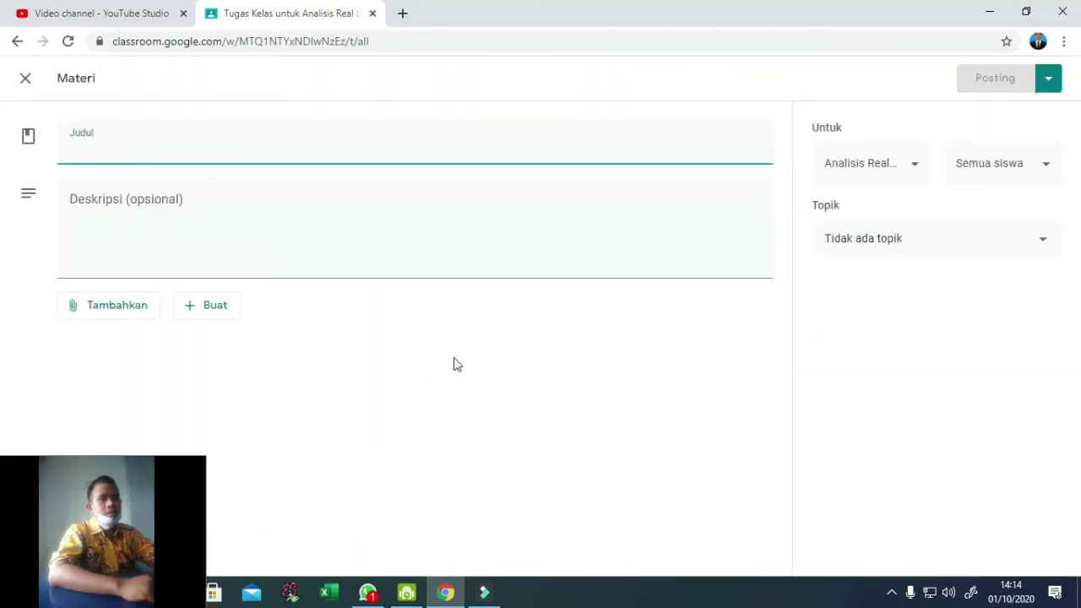
{"action": "left_click", "coordinate": [945, 245]}
{"action": "left_click", "coordinate": [854, 366]}
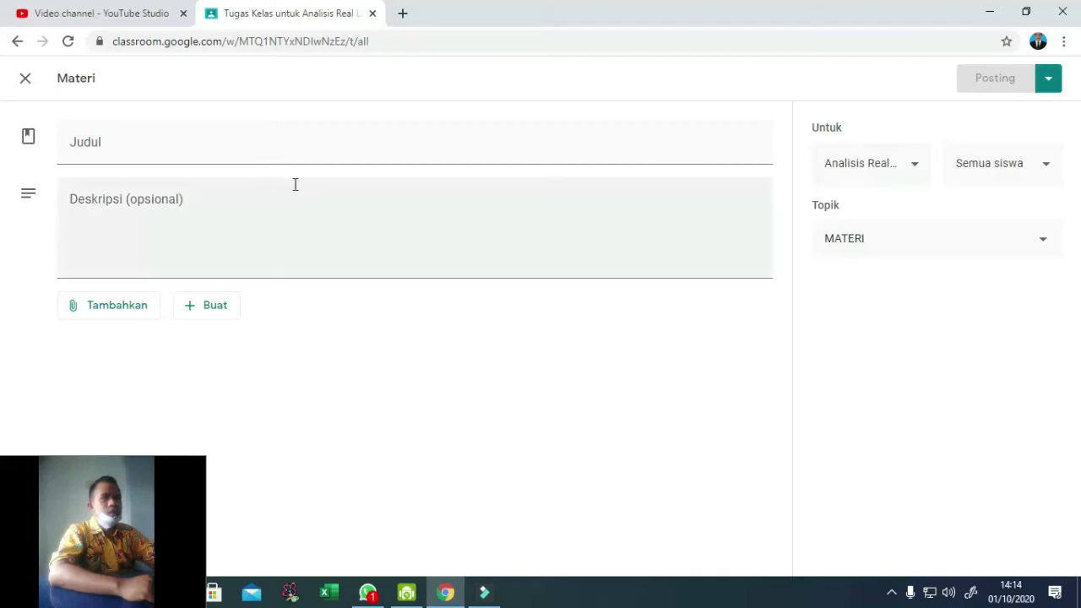
{"action": "left_click", "coordinate": [25, 79]}
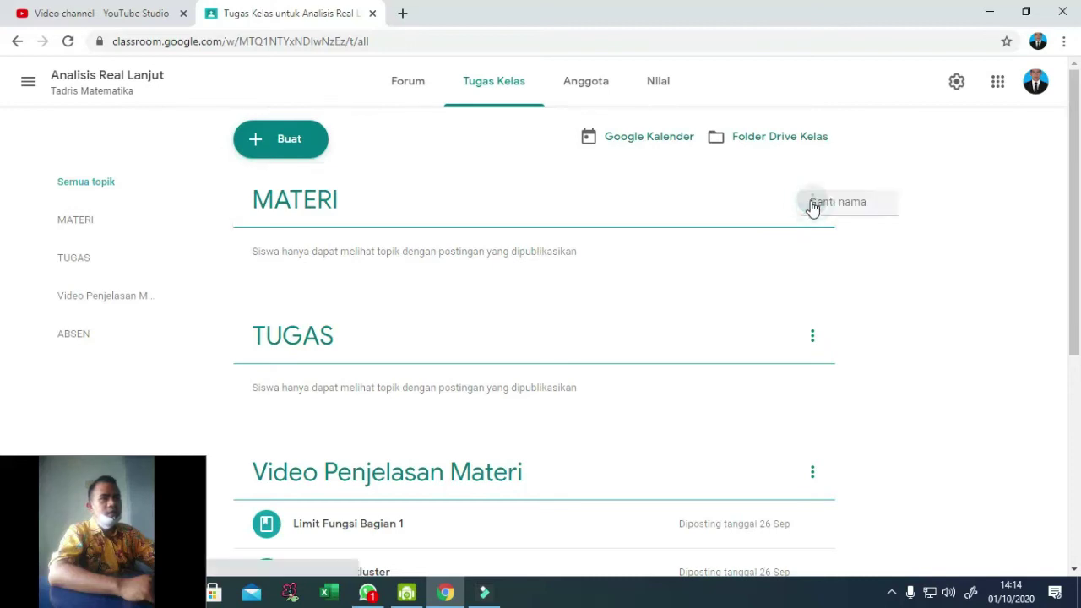
Delete the MATERI topic from the Tugas Kelas page
{"action": "left_click", "coordinate": [812, 203]}
{"action": "left_click", "coordinate": [767, 264]}
{"action": "left_click", "coordinate": [621, 350]}
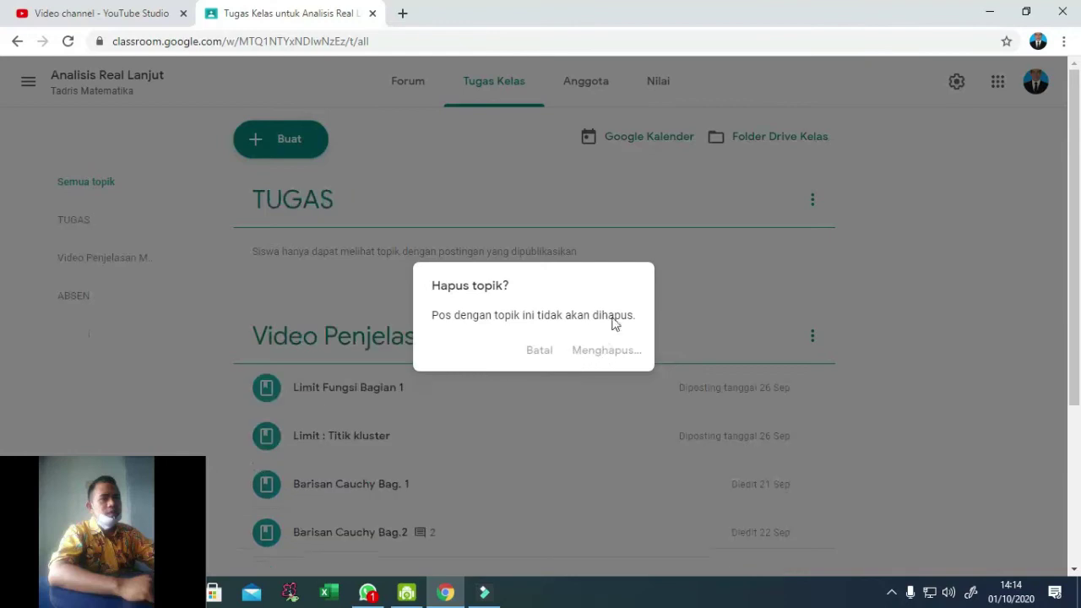
Start a new question (Pertanyaan) post on the class's Tugas Kelas page
{"action": "scroll", "coordinate": [658, 295], "scroll_direction": "down", "scroll_amount": 3}
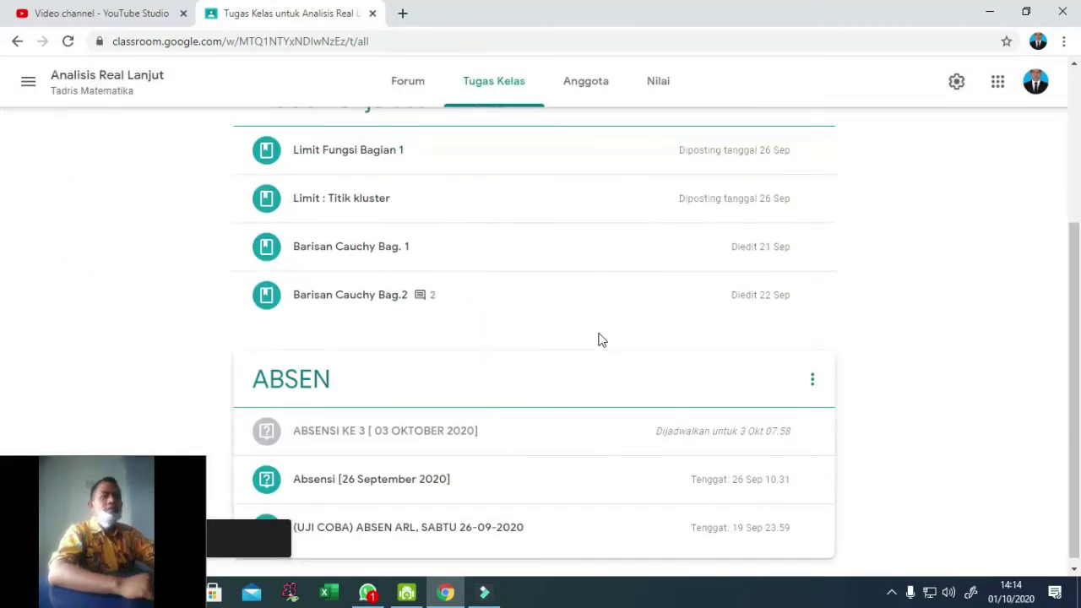
{"action": "scroll", "coordinate": [323, 423], "scroll_direction": "down", "scroll_amount": 1}
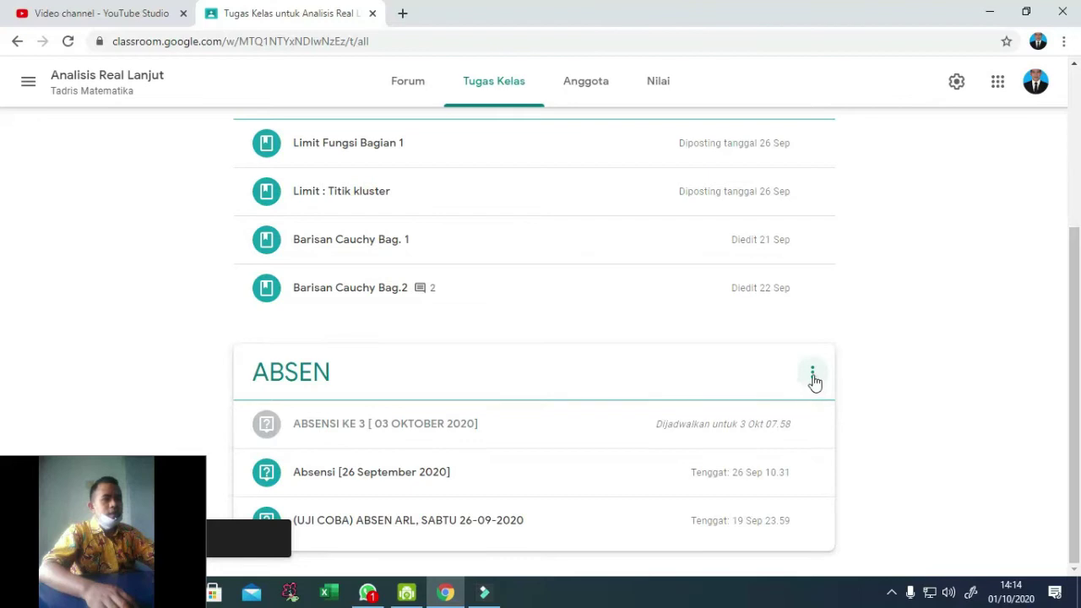
{"action": "scroll", "coordinate": [454, 369], "scroll_direction": "up", "scroll_amount": 3}
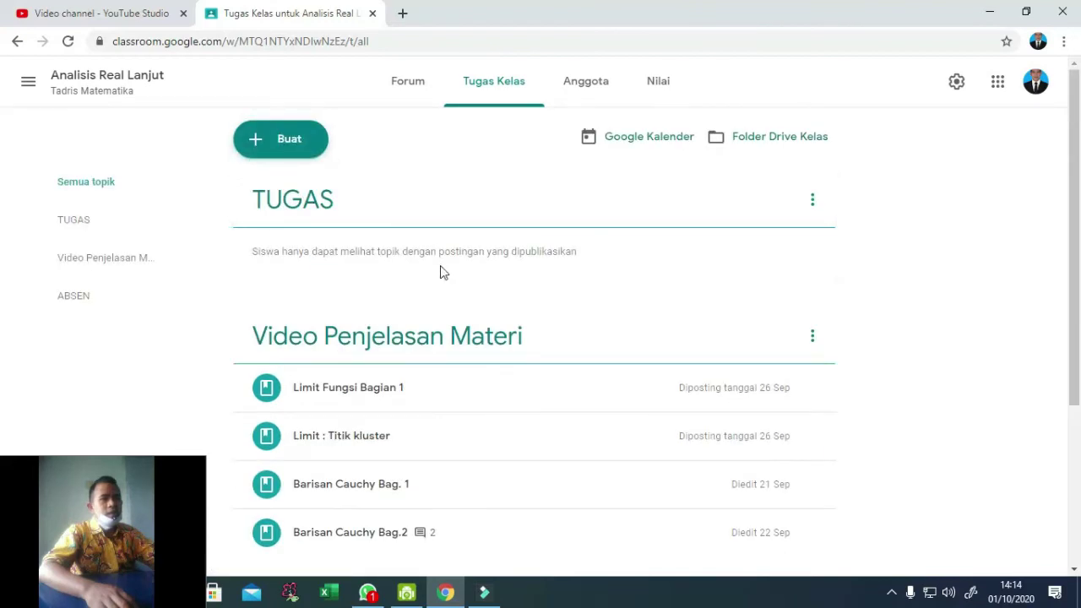
{"action": "left_click", "coordinate": [272, 145]}
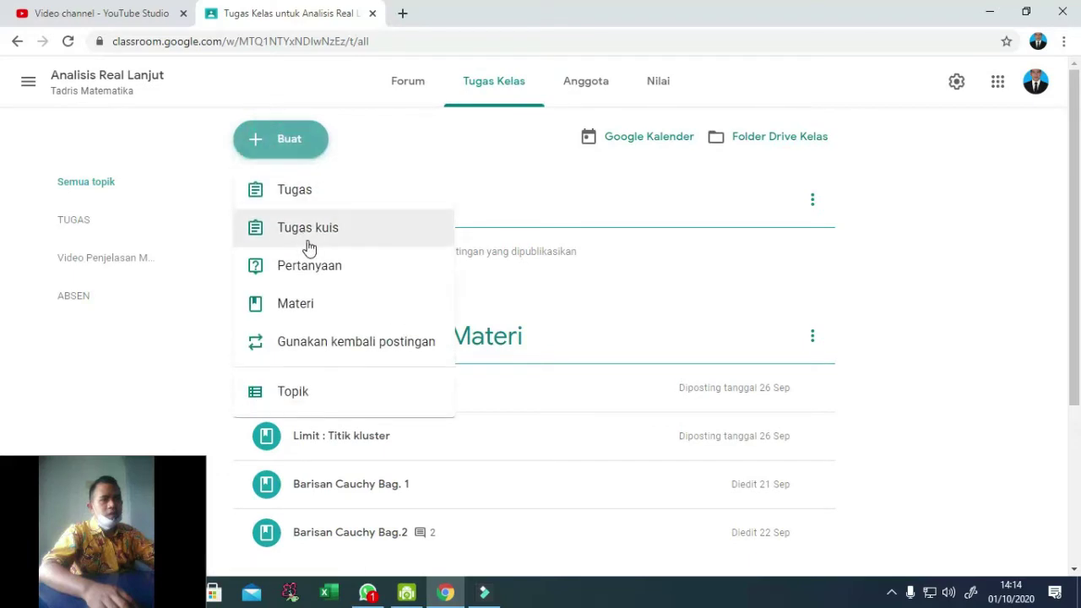
{"action": "left_click", "coordinate": [310, 267]}
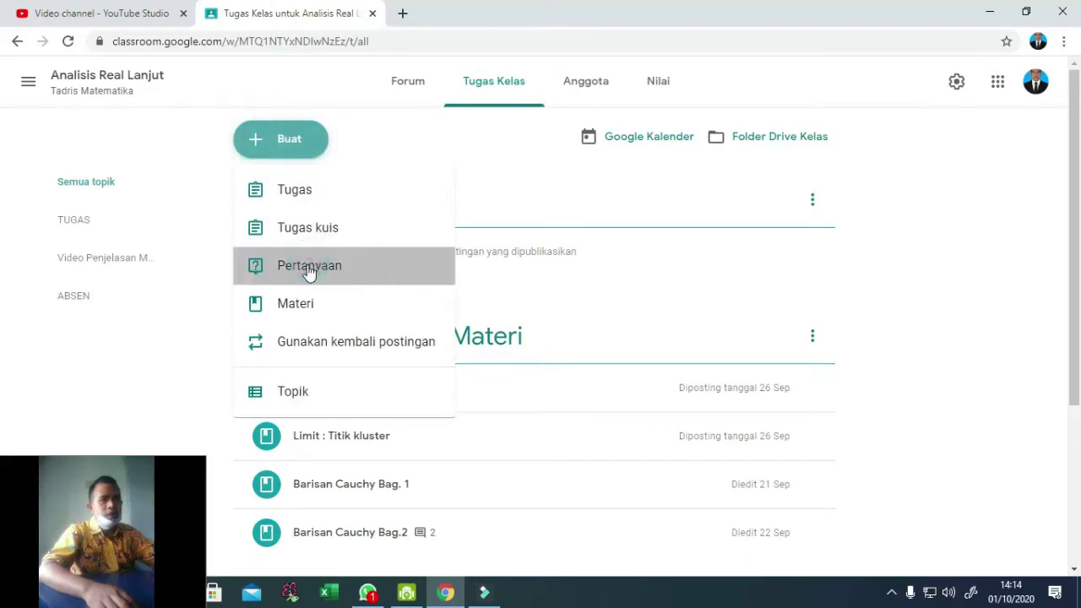
Enter "ABSENSI KE 4 [10 OKTOBER 2020]" as the question text of the new post
{"action": "left_click", "coordinate": [126, 150]}
{"action": "type", "text": "aB"}
{"action": "key", "text": "BackSpace"}
{"action": "key", "text": "BackSpace"}
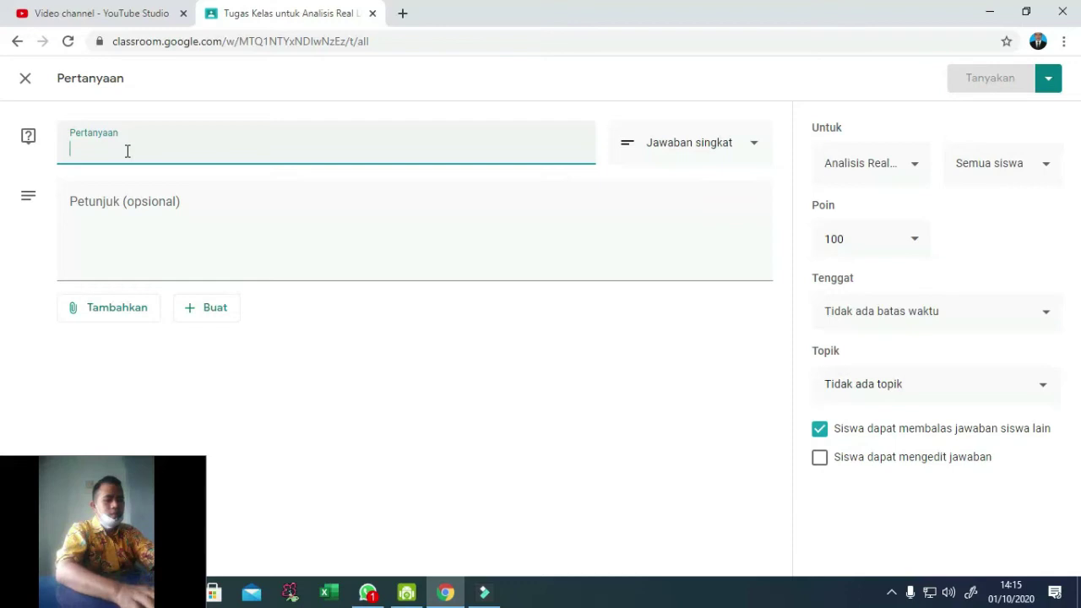
{"action": "type", "text": "ABSENSI"}
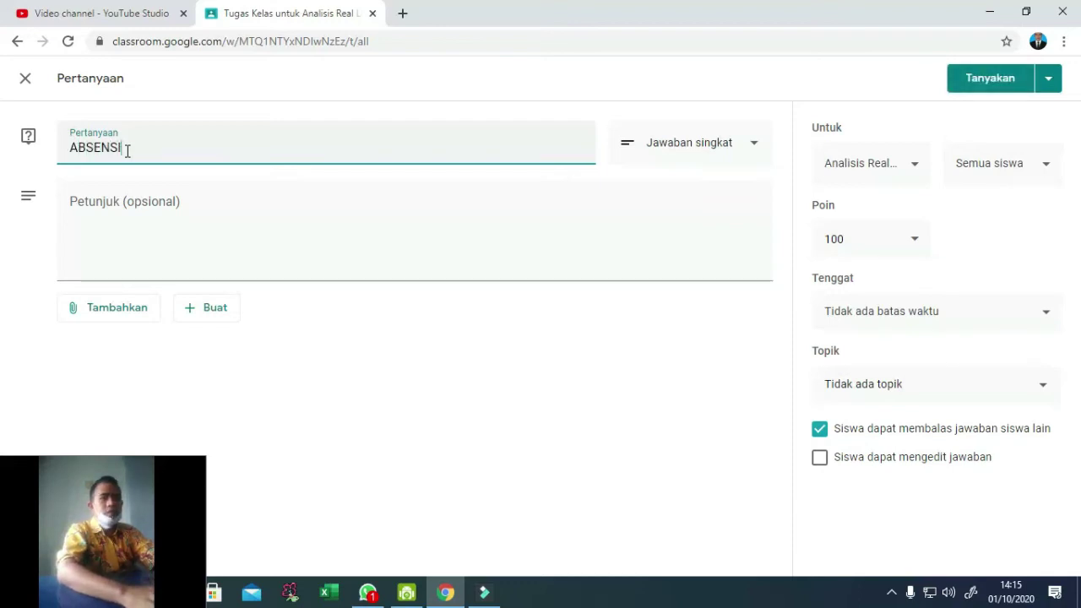
{"action": "type", "text": " KE"}
{"action": "key", "text": "BackSpace"}
{"action": "key", "text": "BackSpace"}
{"action": "type", "text": "KE "}
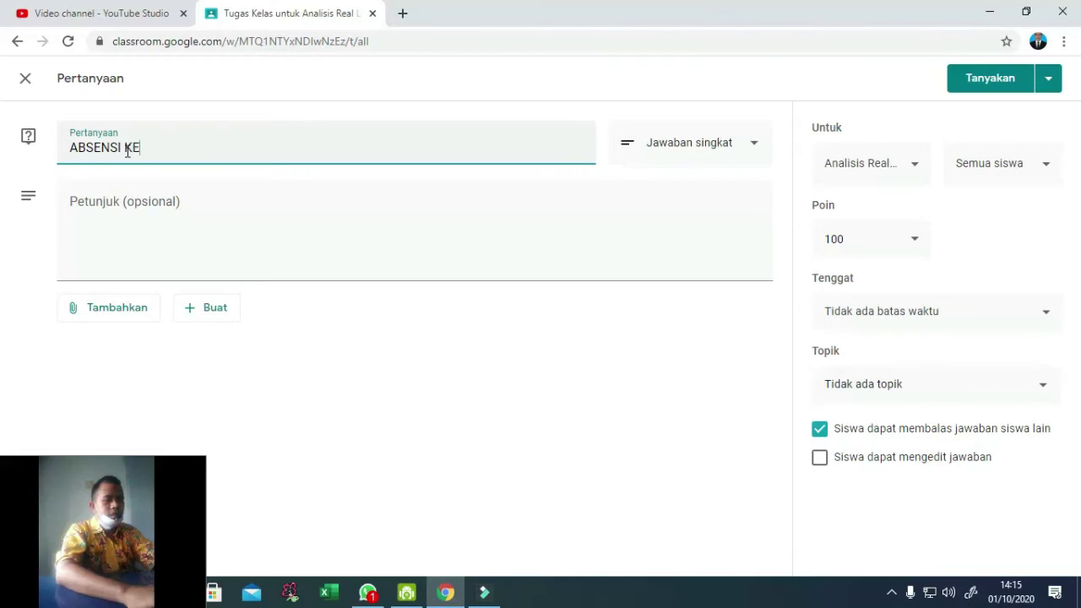
{"action": "type", "text": "4"}
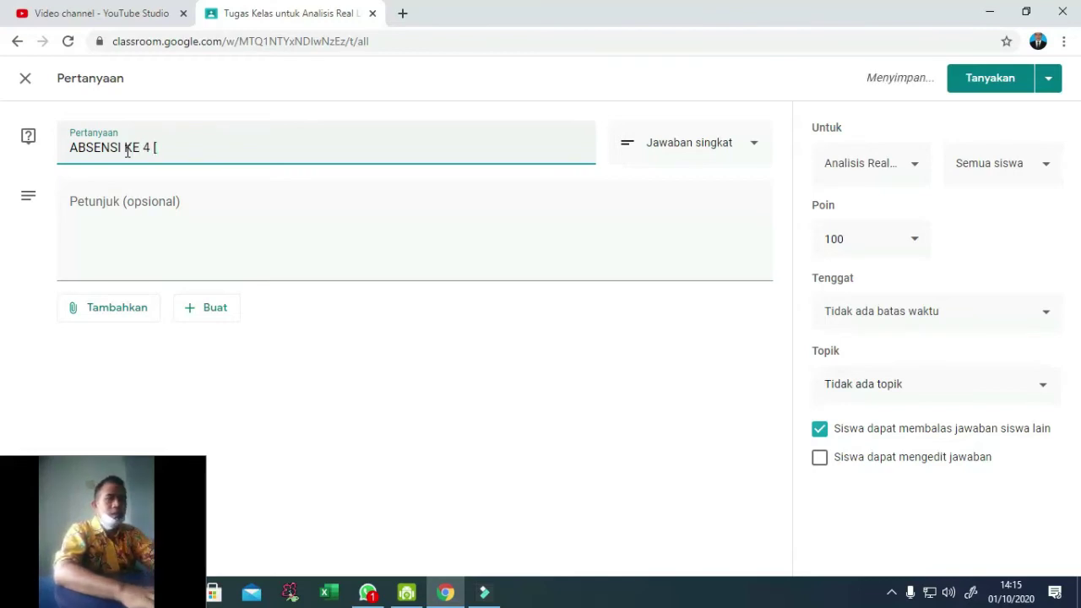
{"action": "type", "text": " ["}
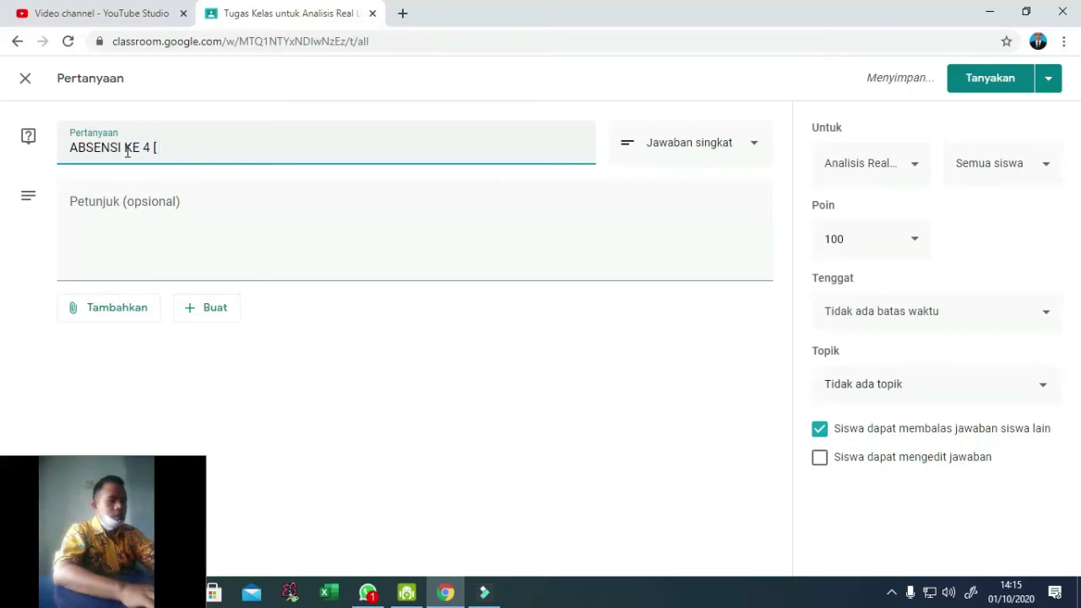
{"action": "type", "text": "10"}
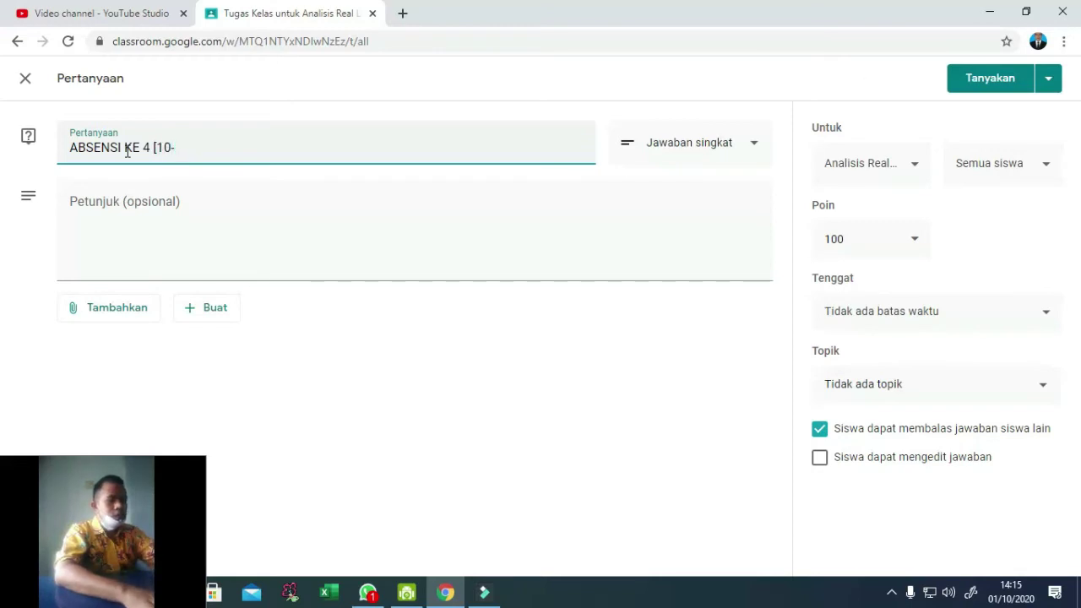
{"action": "type", "text": " OKTOBER"}
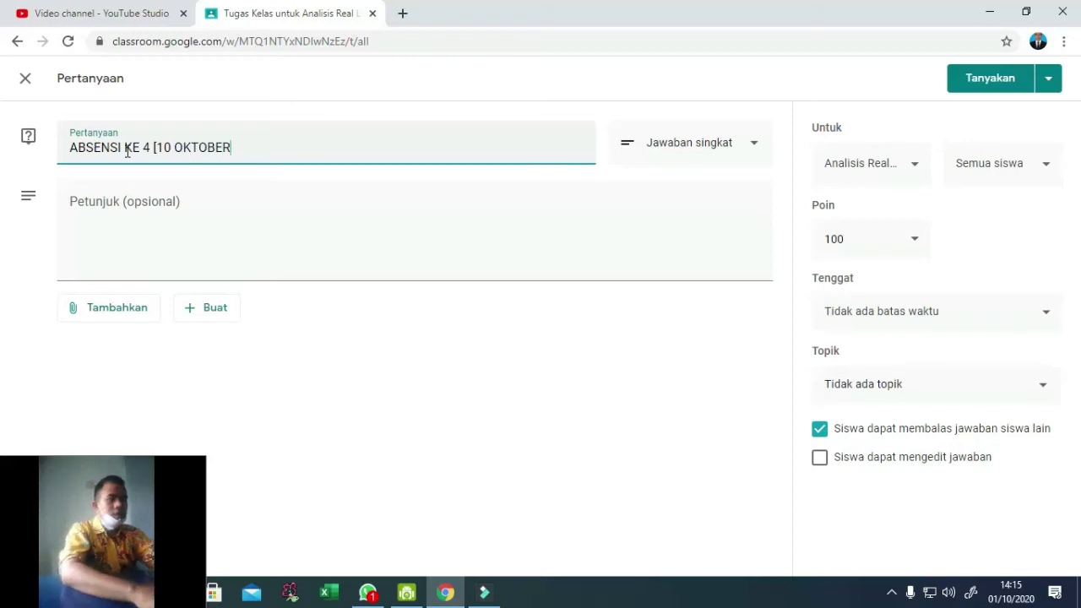
{"action": "type", "text": " 2020"}
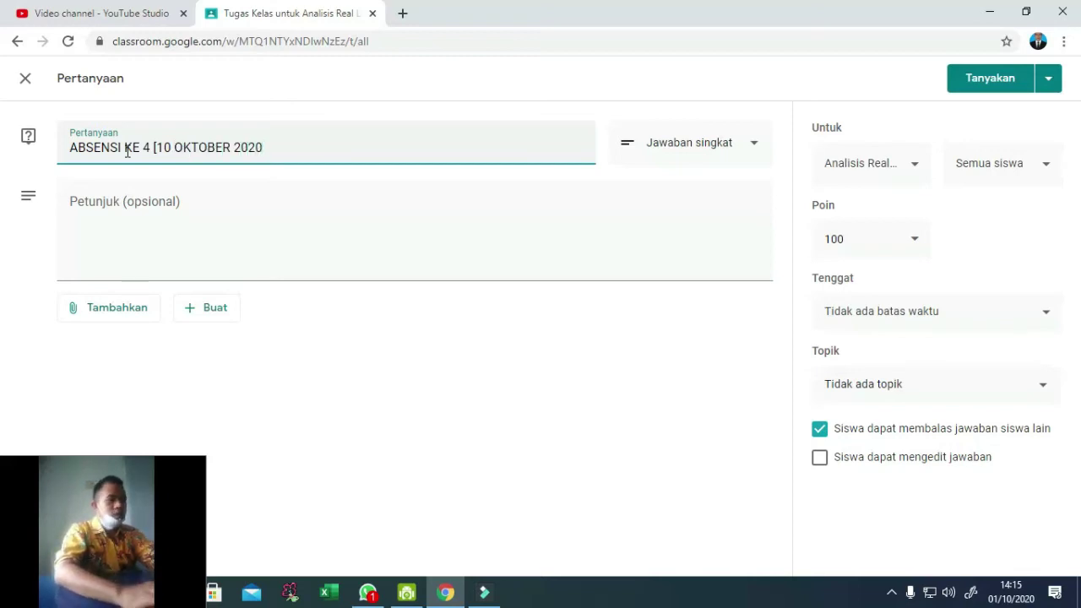
{"action": "type", "text": "]"}
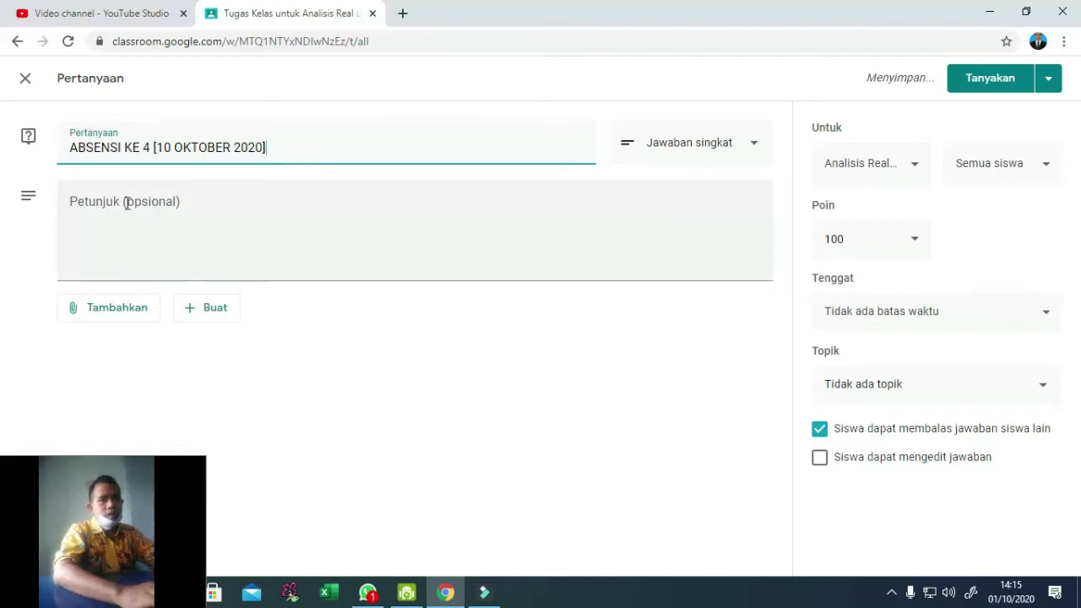
Fill in the question's instructions with "Pada Perkuliahan ke 4, Saya ...."
{"action": "left_click", "coordinate": [127, 199]}
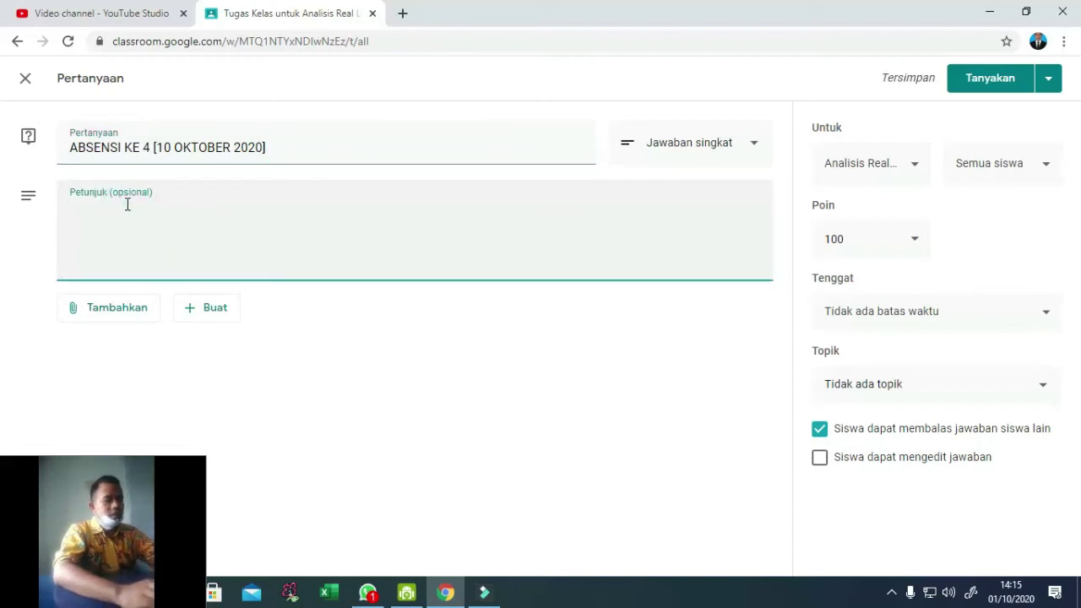
{"action": "type", "text": "Pada"}
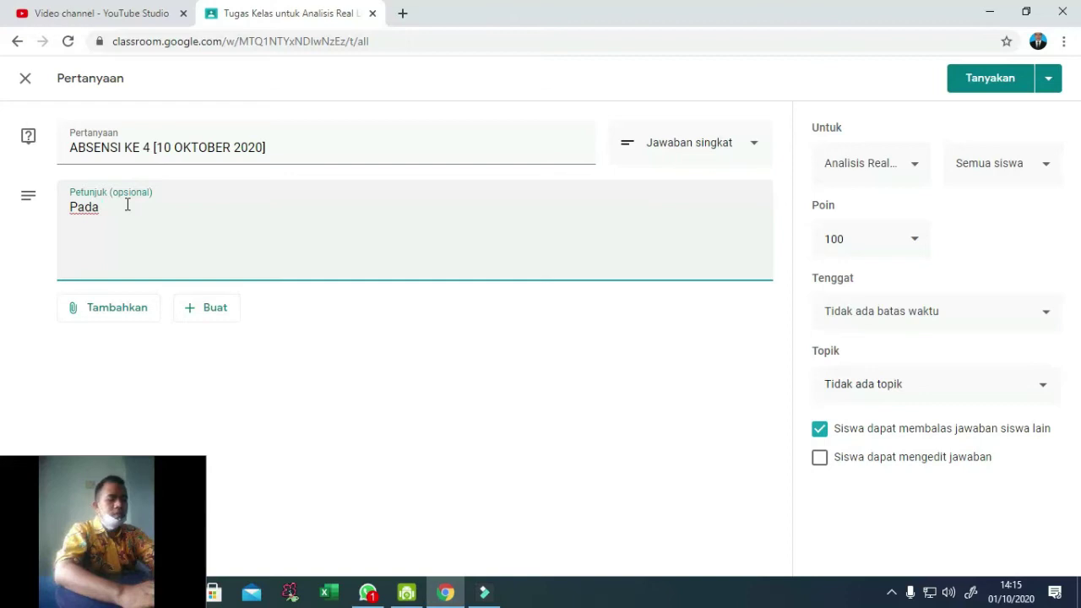
{"action": "type", "text": " Perku"}
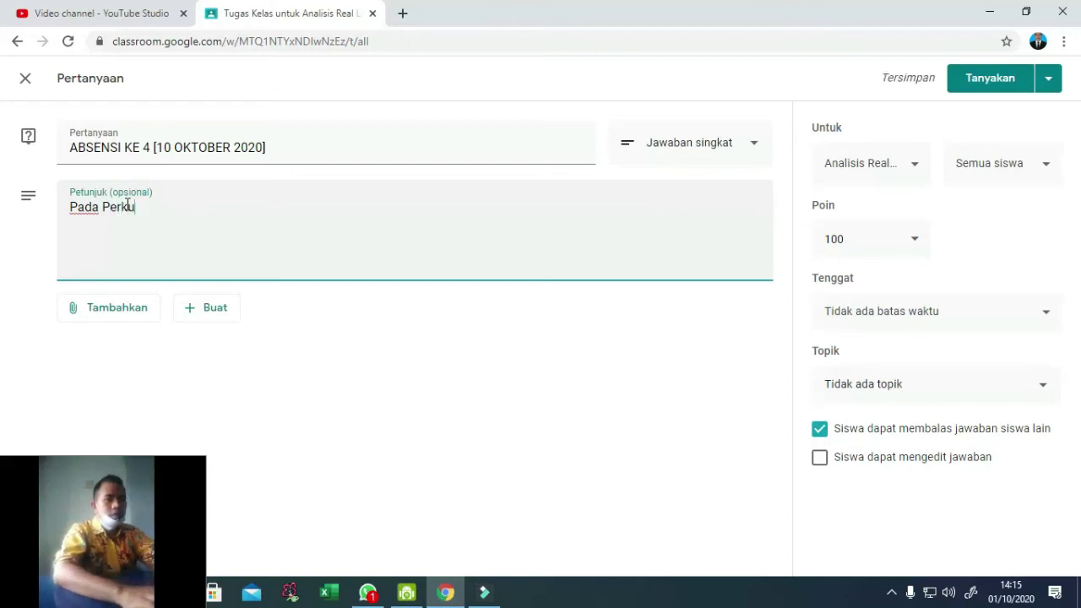
{"action": "type", "text": "liah"}
{"action": "key", "text": "BackSpace"}
{"action": "type", "text": "ahan "}
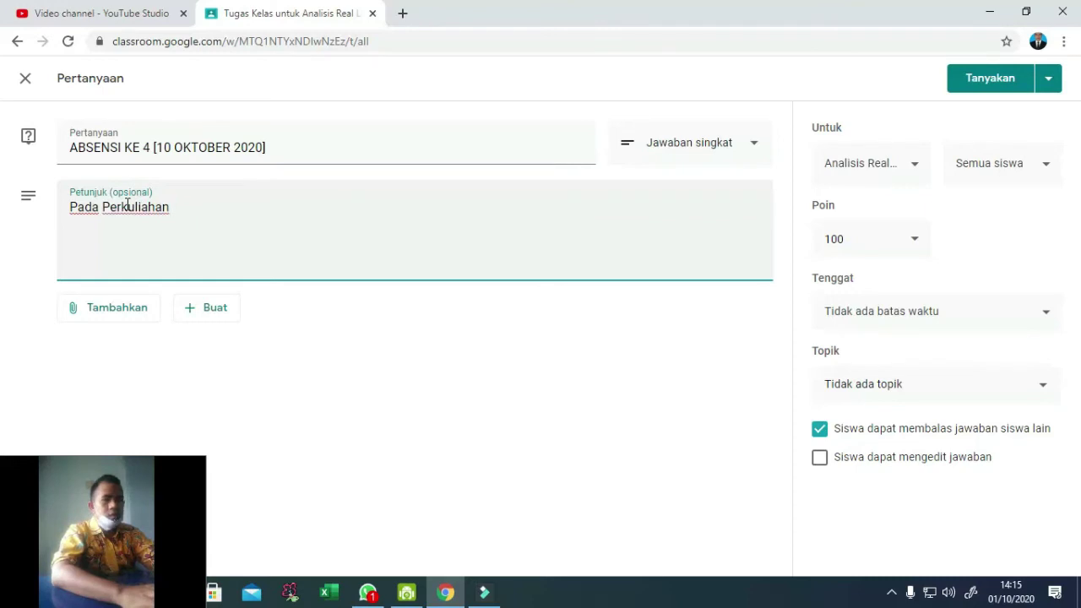
{"action": "type", "text": "ke 4, Saya ...."}
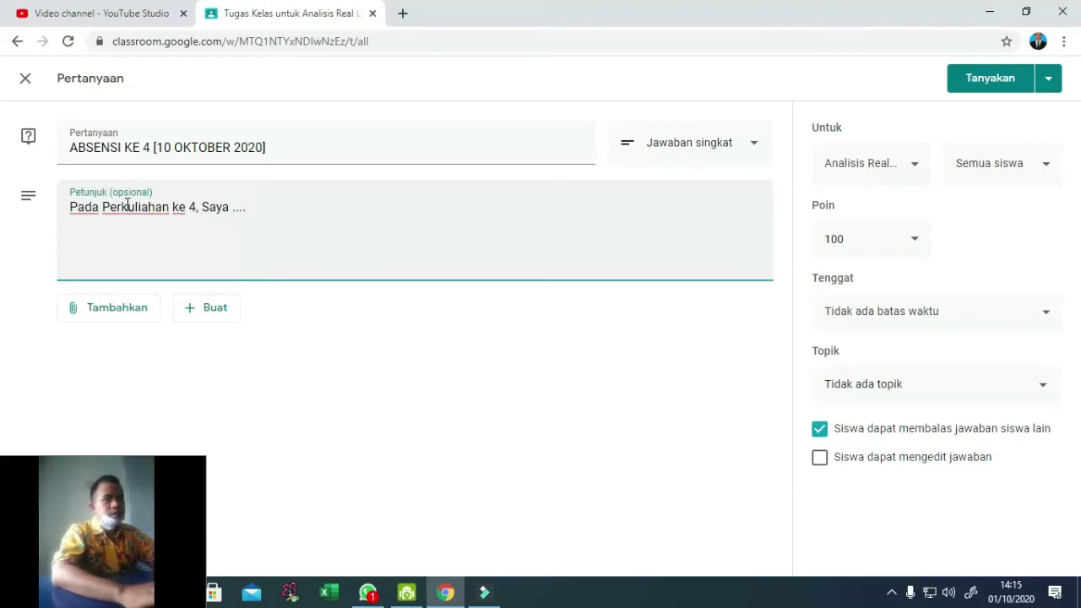
Make the question multiple choice (Pilihan ganda) with the answer options Hadir, Izin and Sakit
{"action": "left_click", "coordinate": [754, 143]}
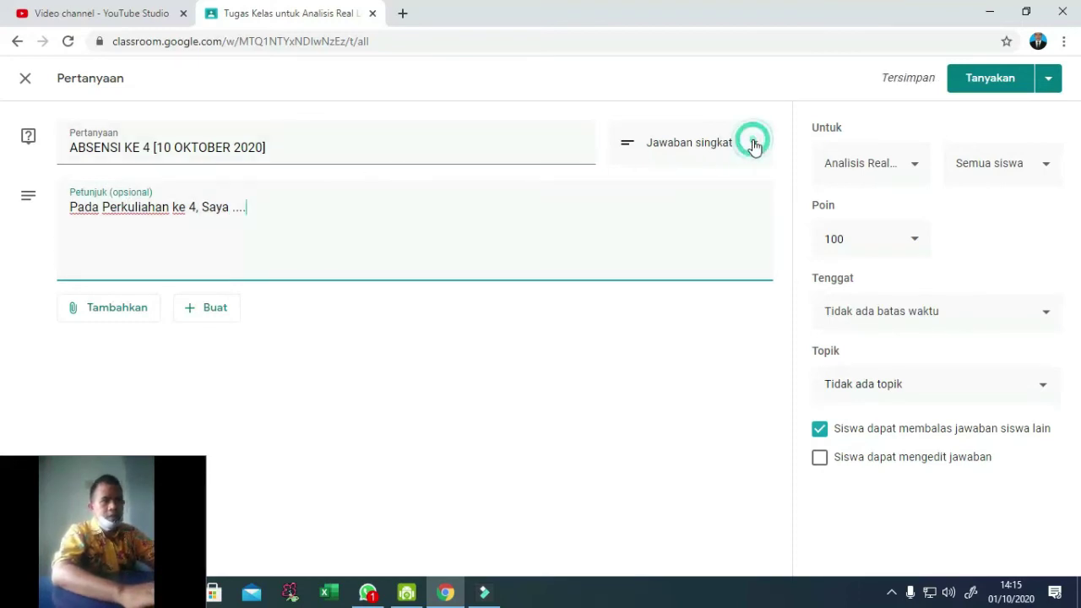
{"action": "left_click", "coordinate": [715, 177]}
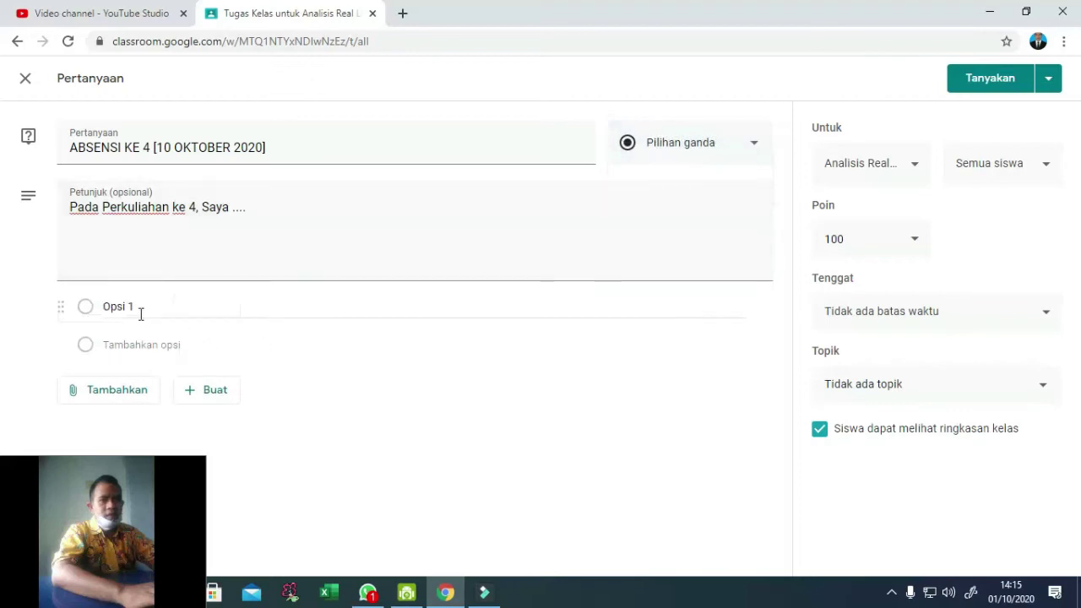
{"action": "left_click", "coordinate": [140, 307]}
{"action": "type", "text": "Hadir"}
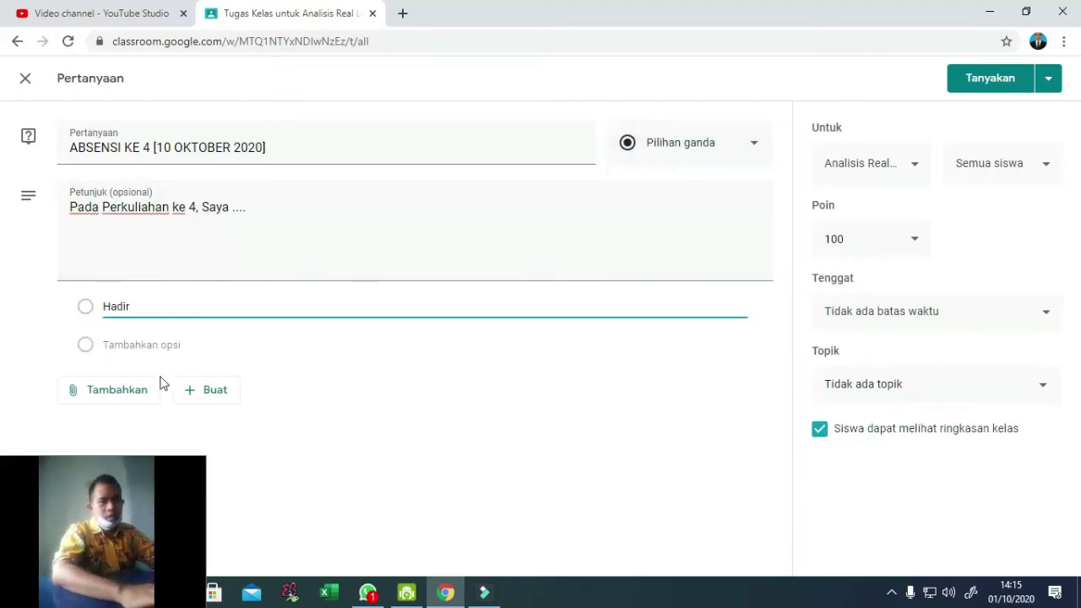
{"action": "left_click", "coordinate": [156, 346]}
{"action": "type", "text": "Izin"}
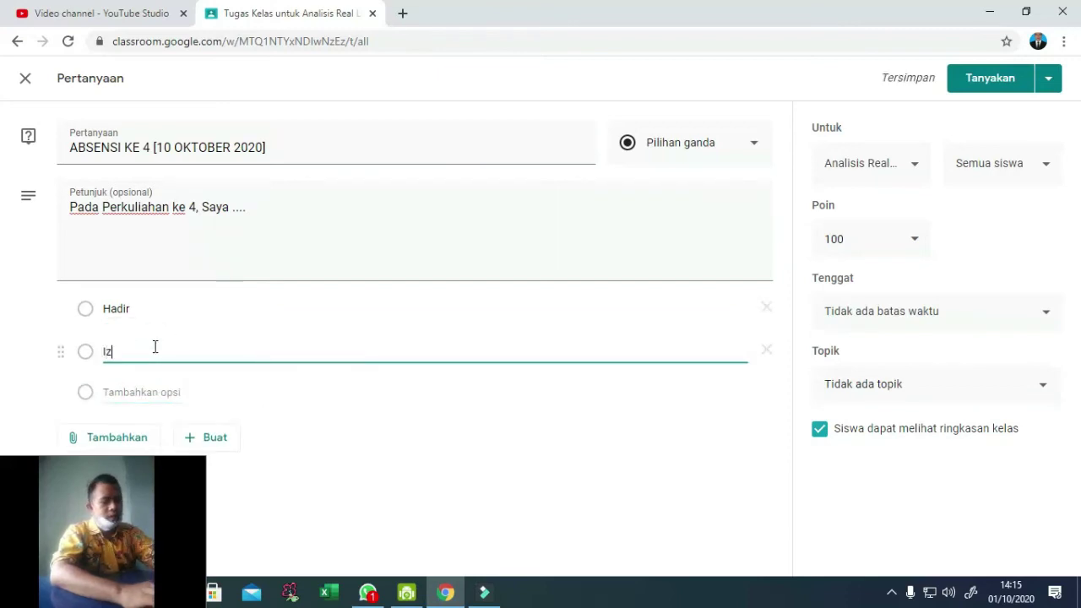
{"action": "left_click", "coordinate": [138, 394]}
{"action": "type", "text": "Sakit"}
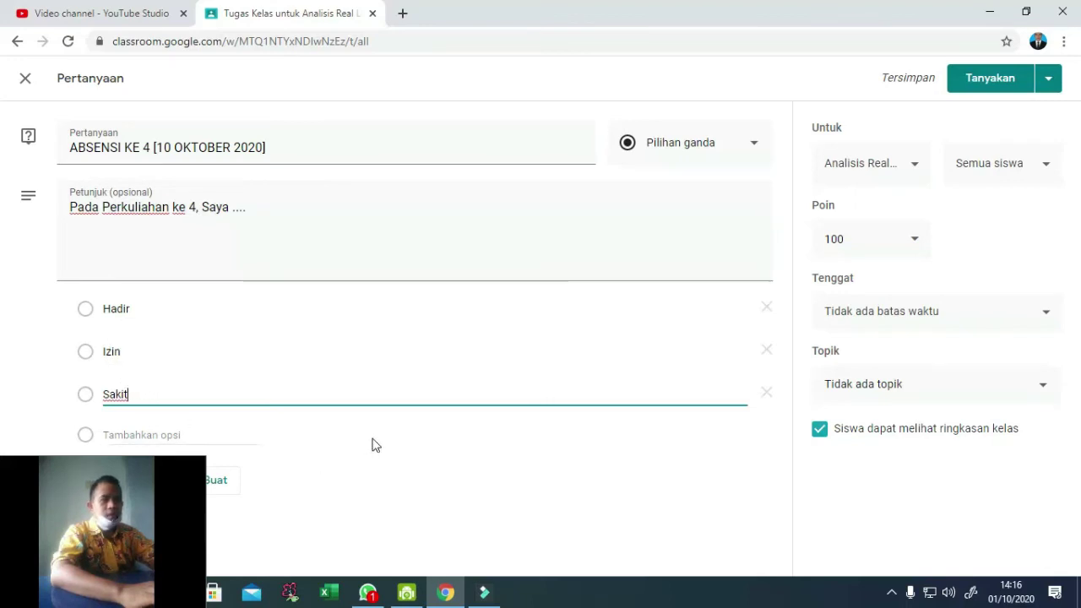
{"action": "left_click", "coordinate": [420, 443]}
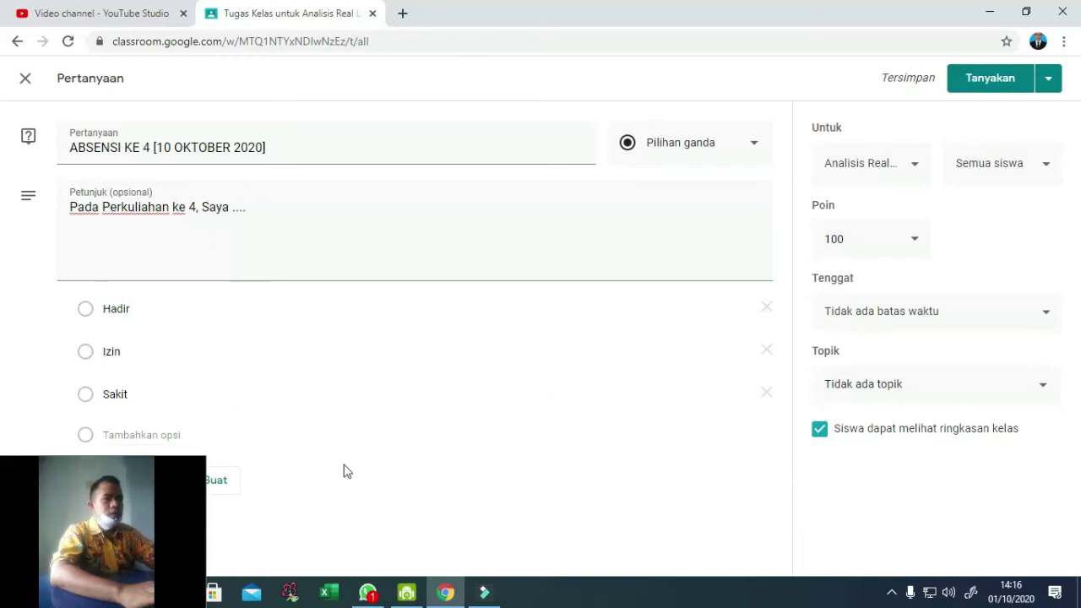
Configure the question as ungraded (Tidak dinilai) under the ABSEN topic, with the students' class summary view turned off
{"action": "left_click", "coordinate": [914, 244]}
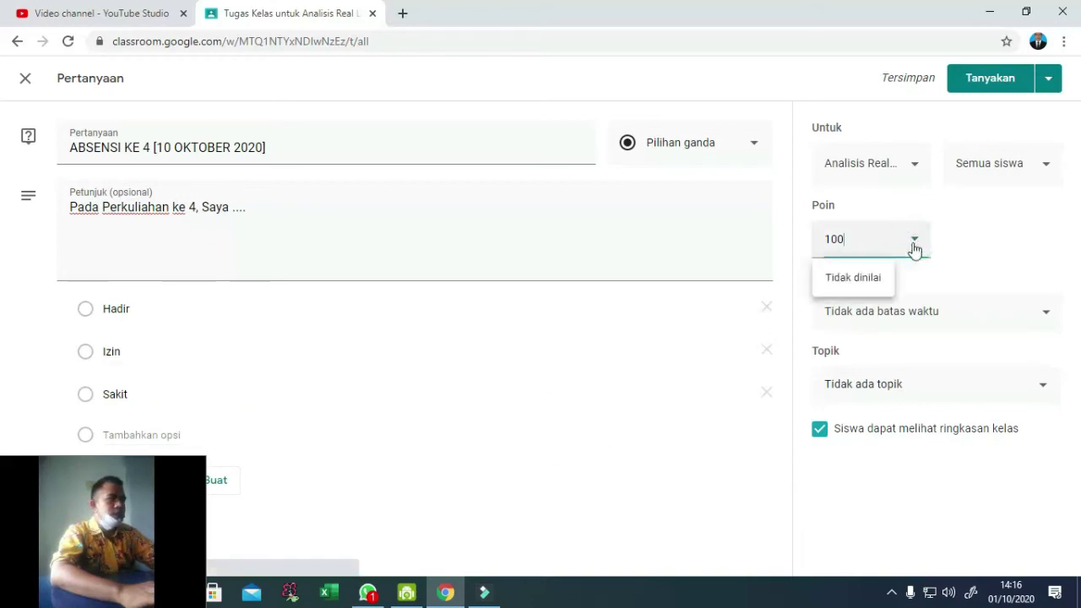
{"action": "left_click", "coordinate": [879, 278]}
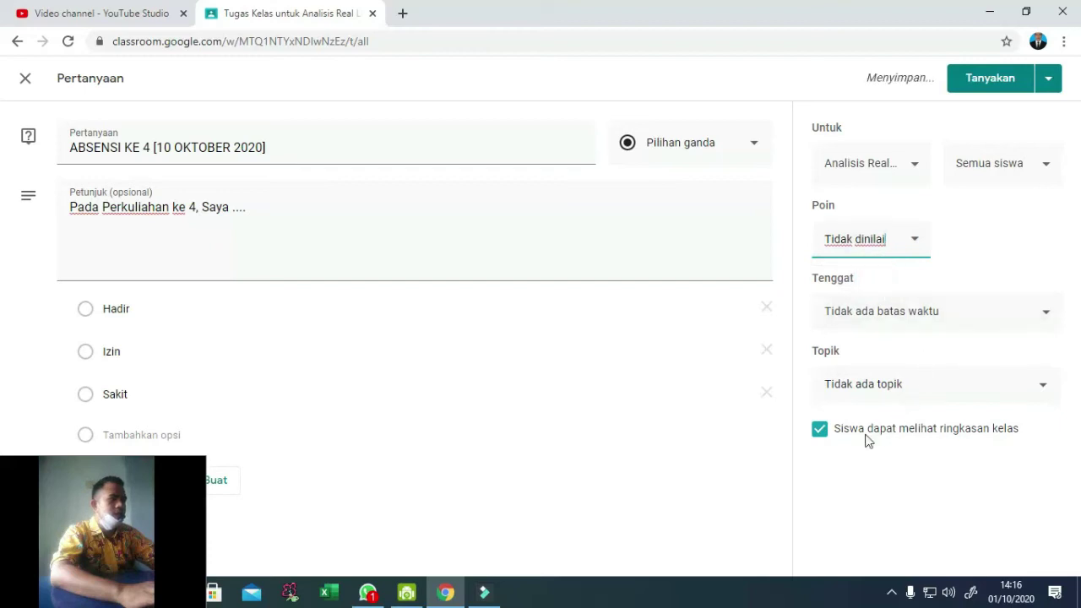
{"action": "left_click", "coordinate": [821, 432]}
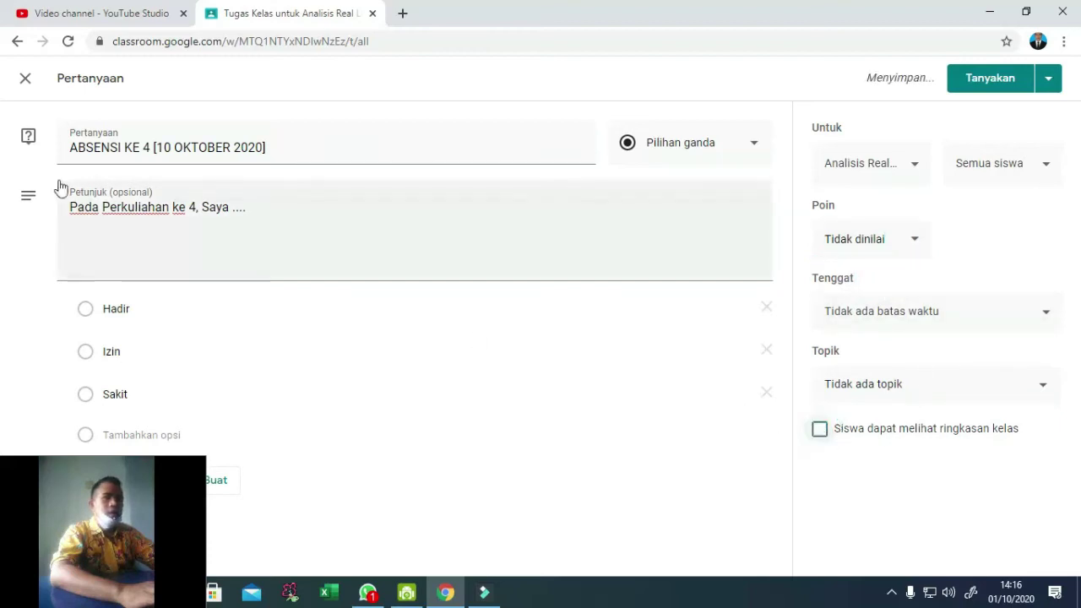
{"action": "left_click", "coordinate": [911, 382]}
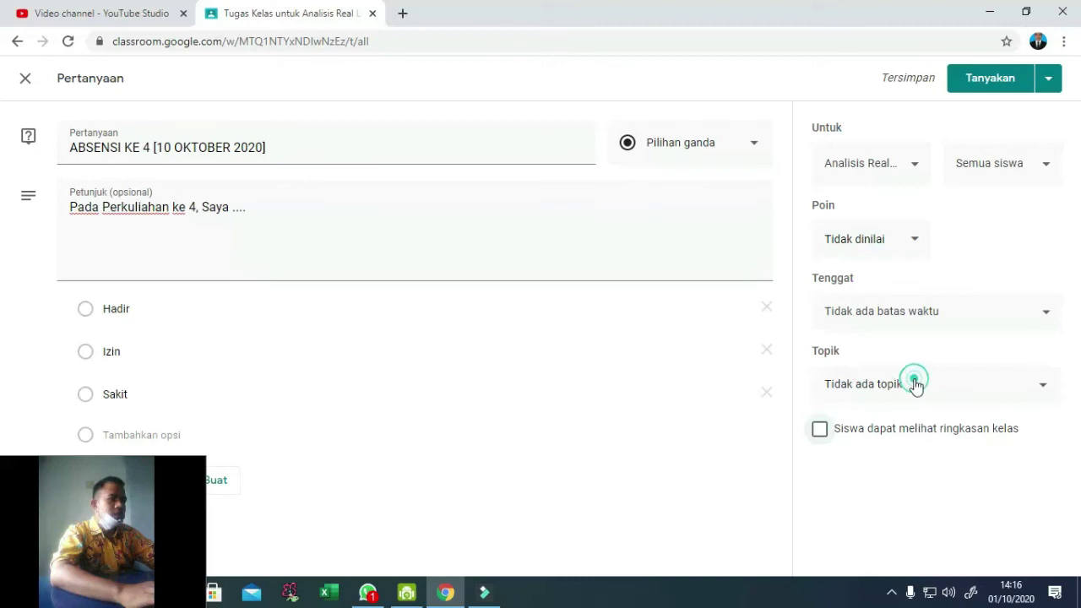
{"action": "left_click", "coordinate": [860, 461]}
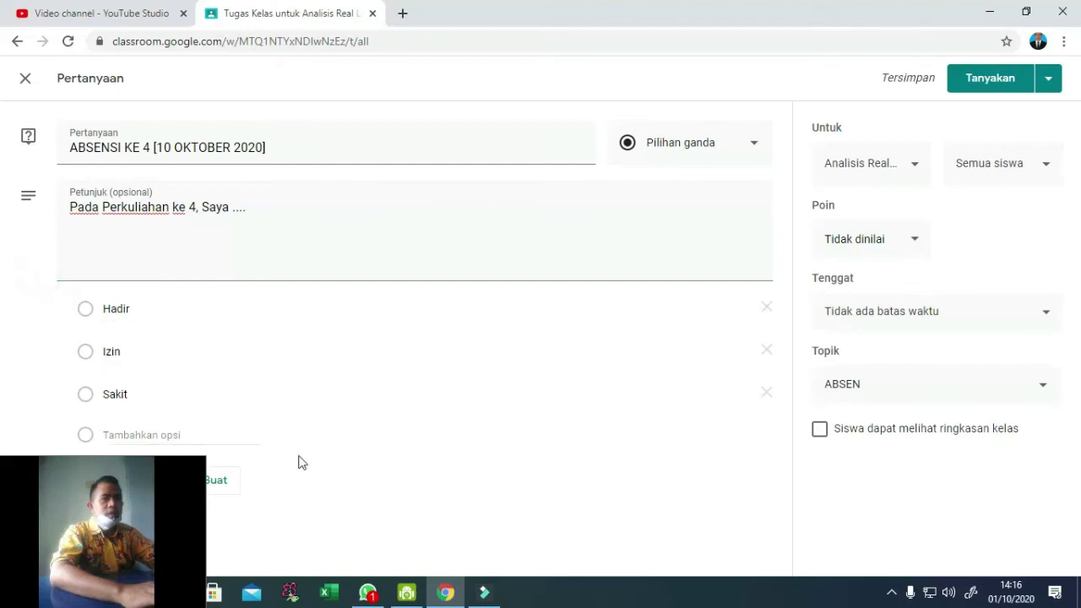
Create a new Google Form from the question post and title it "Jam Kehadiran"
{"action": "left_click_drag", "start_coordinate": [197, 482], "coordinate": [631, 473]}
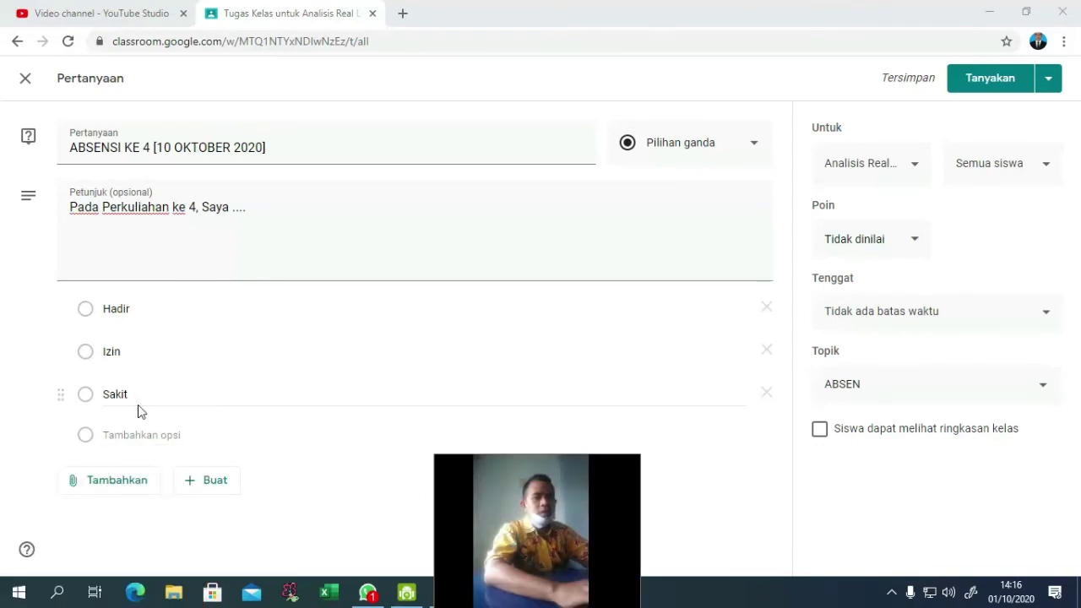
{"action": "left_click", "coordinate": [221, 482]}
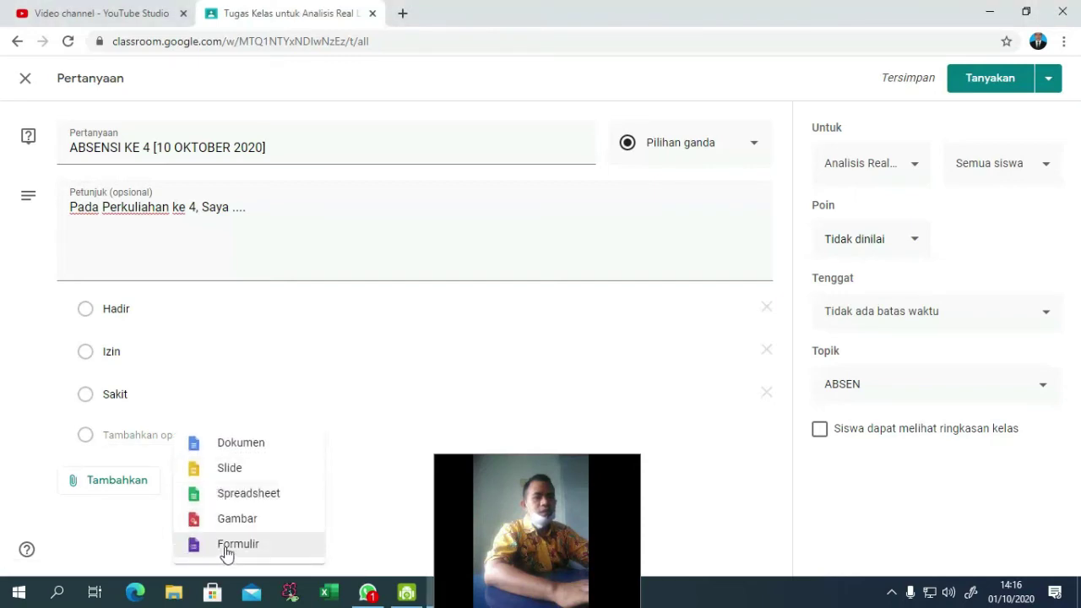
{"action": "left_click", "coordinate": [227, 553]}
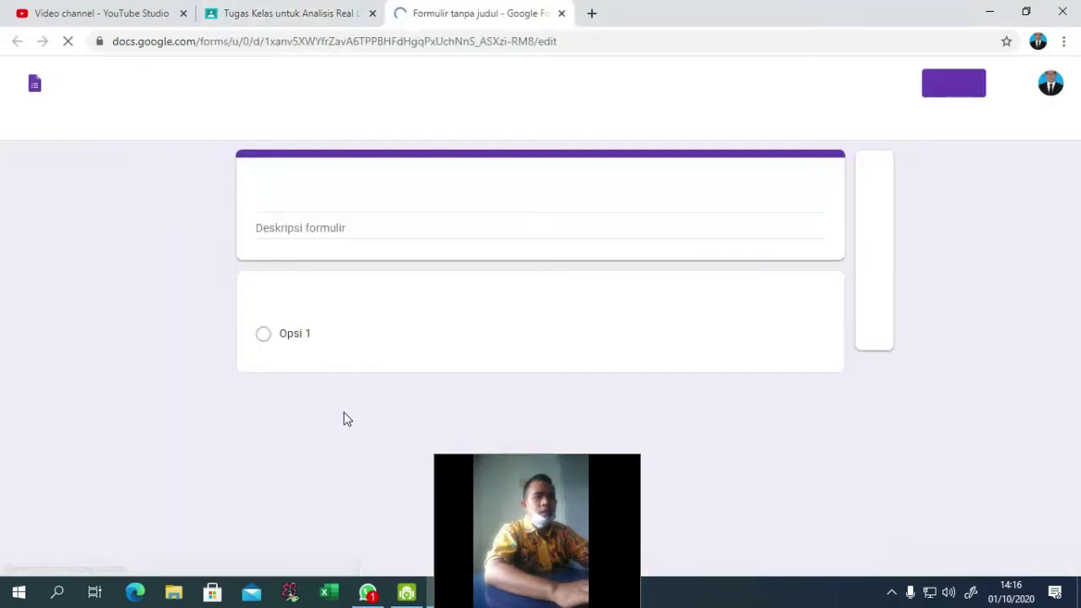
{"action": "left_click", "coordinate": [332, 194]}
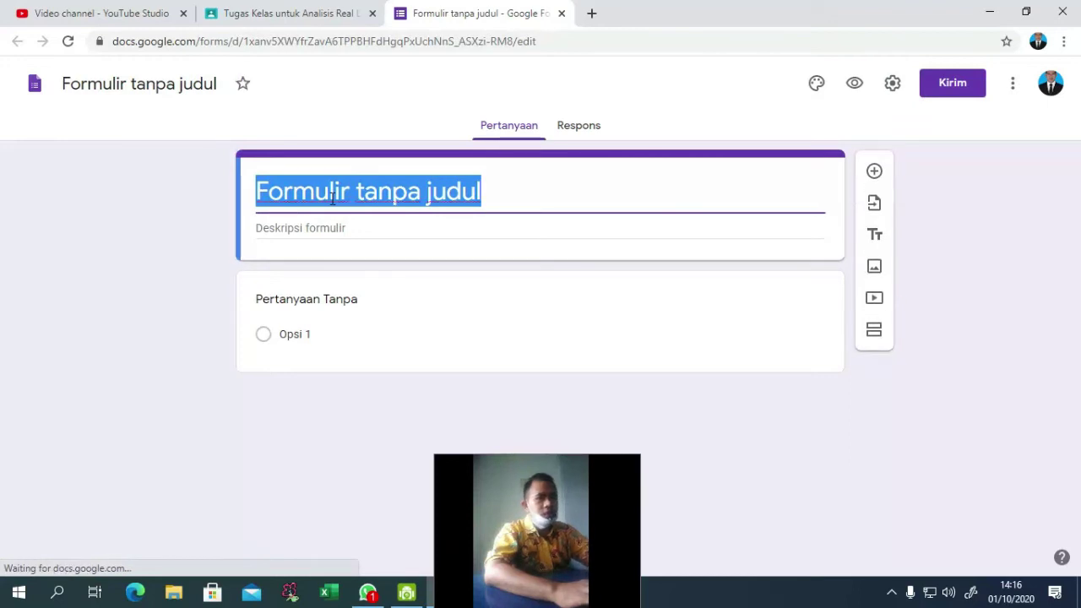
{"action": "type", "text": "Jam Kehadiran"}
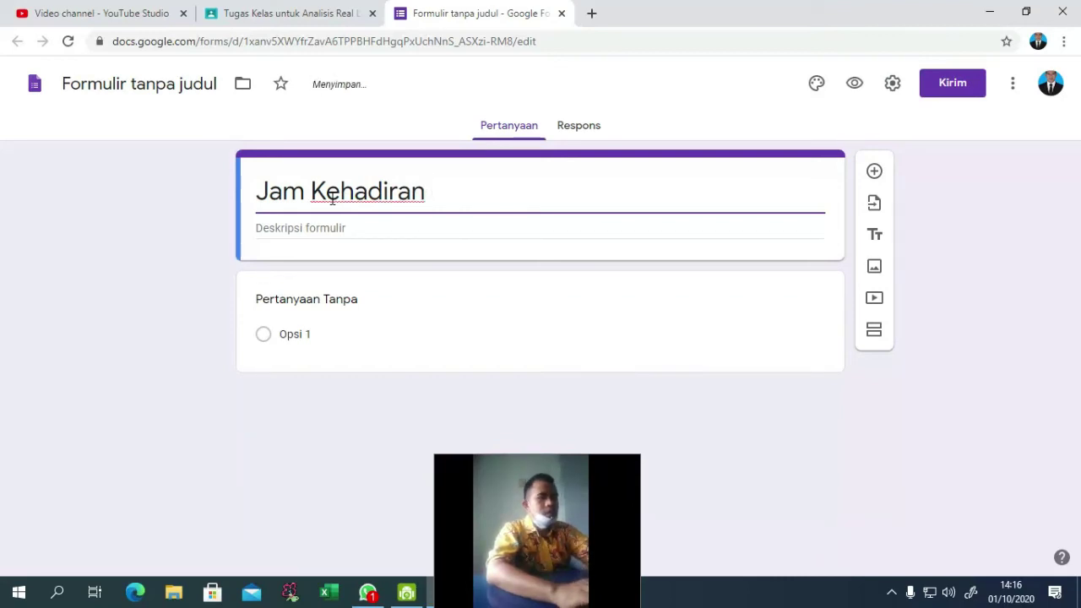
Append "[10-10-2020]" to the form title and enter the description "Jangan Lupa Screen shot, kemudian kirim ke WA Grup"
{"action": "type", "text": "["}
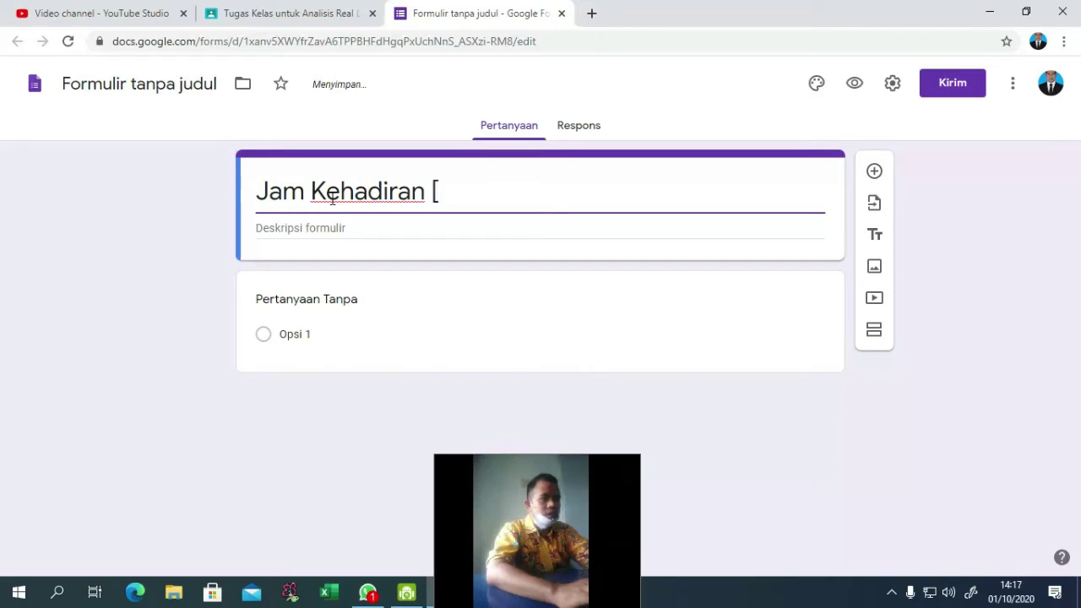
{"action": "type", "text": "10-10-2020]"}
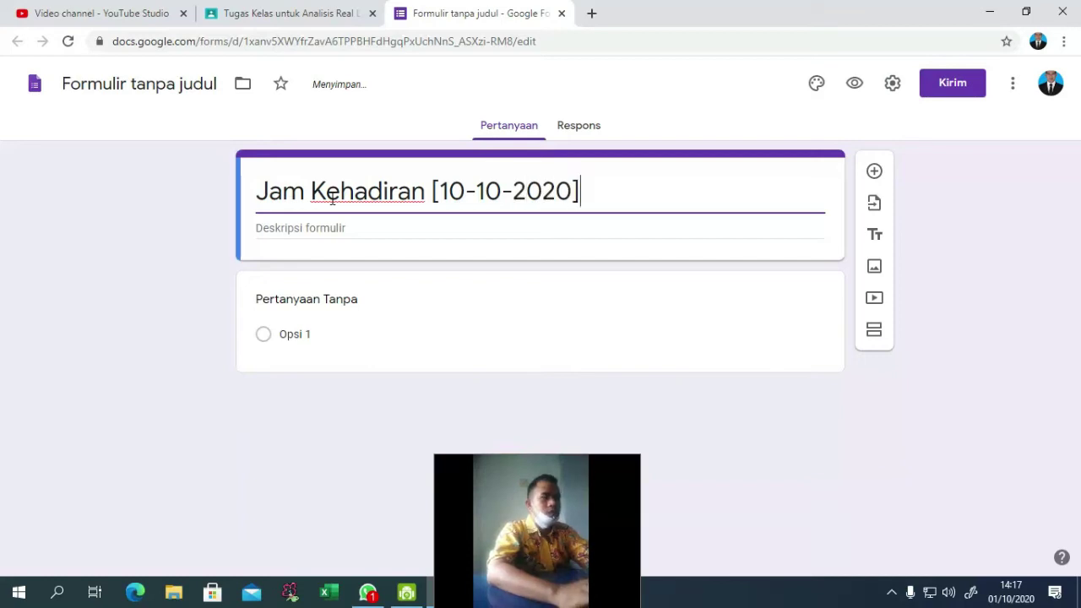
{"action": "left_click", "coordinate": [323, 228]}
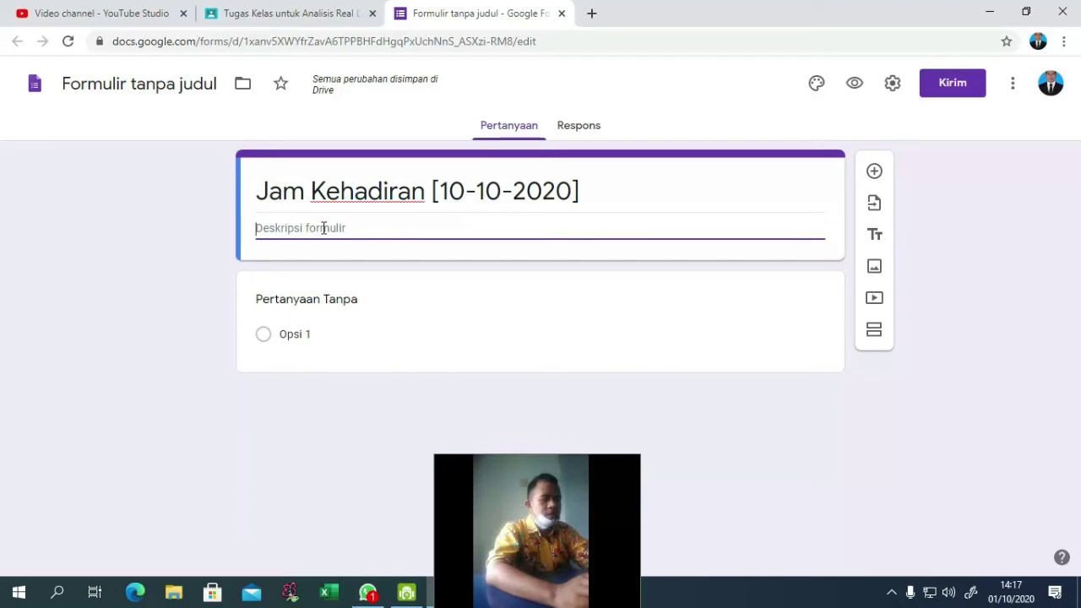
{"action": "type", "text": "Jangn"}
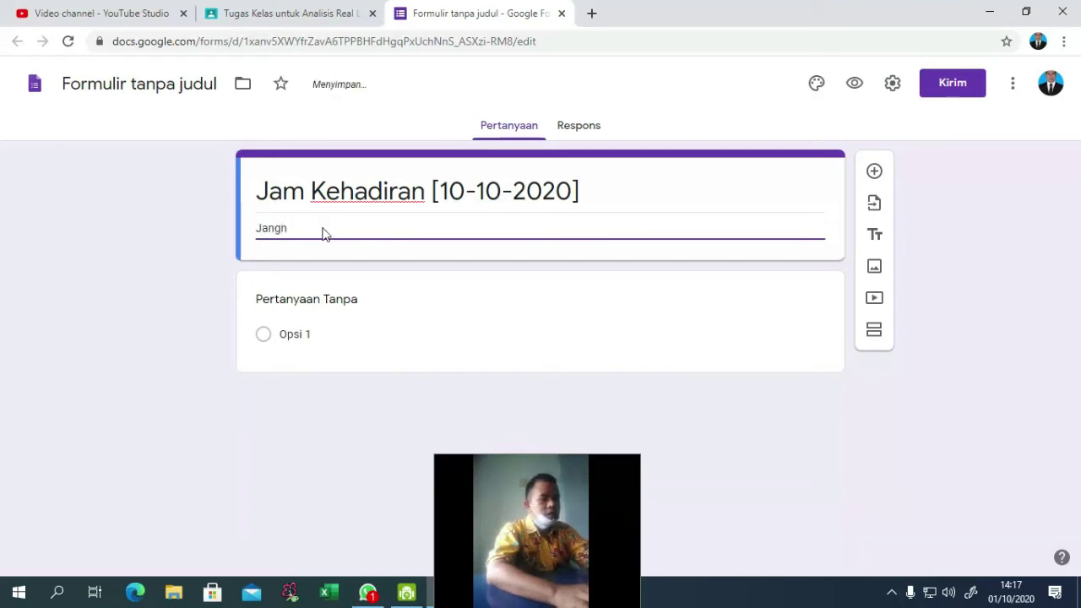
{"action": "key", "text": "BackSpace"}
{"action": "type", "text": "an Lupa Screen shot, kemudian kirim"}
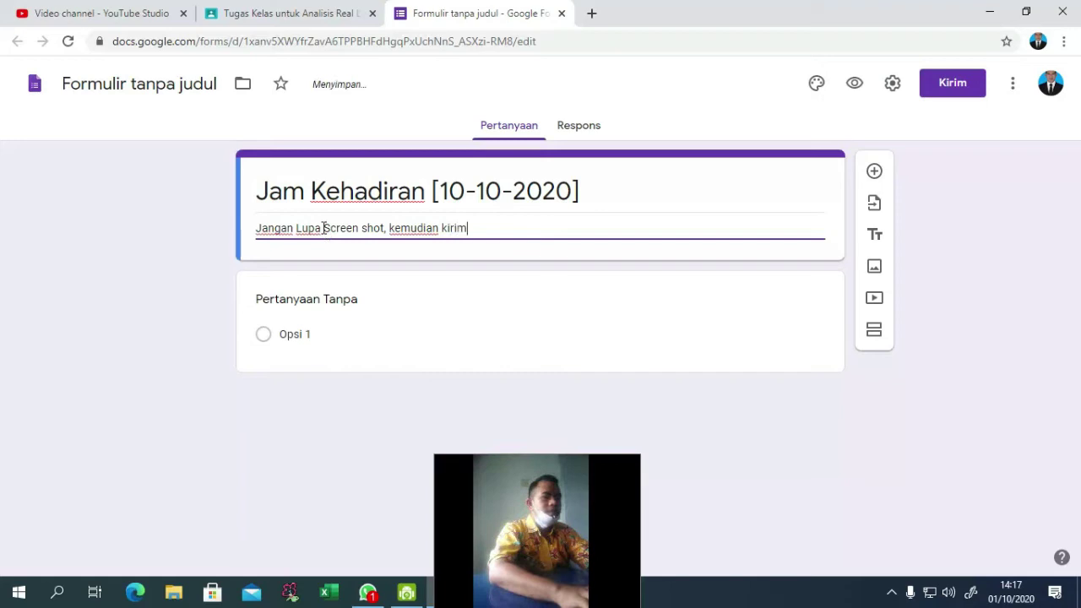
{"action": "type", "text": " ke W"}
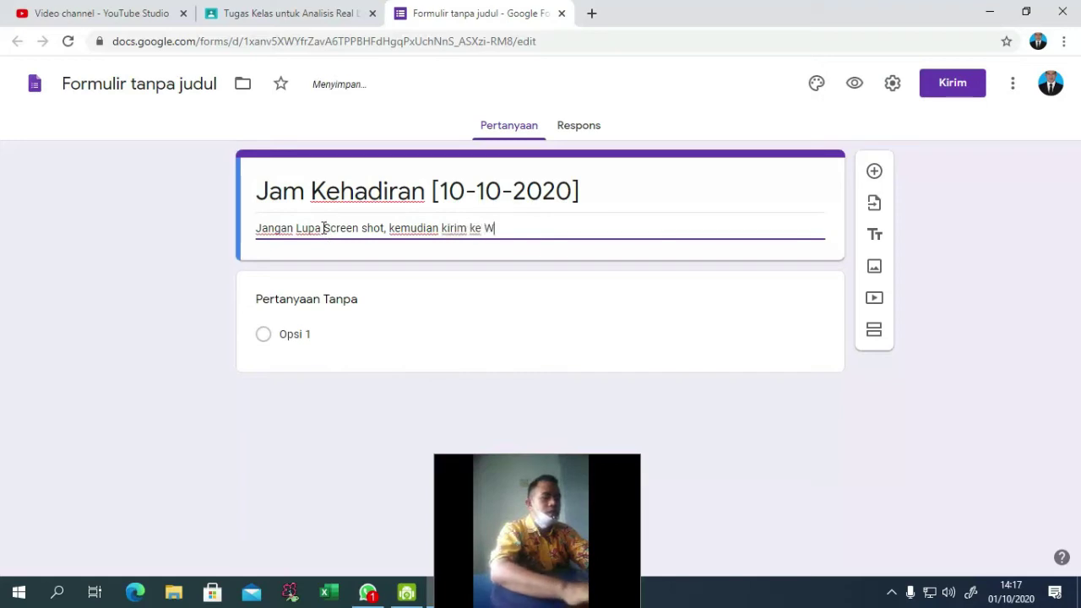
{"action": "type", "text": "A Grup"}
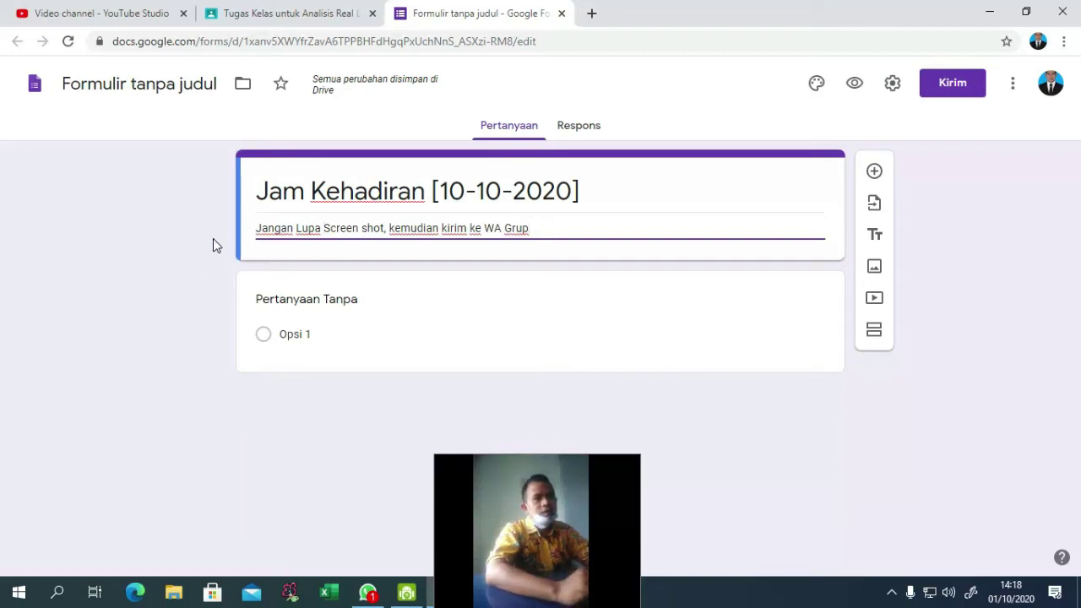
Title the form's first question "Saya.... [Nama(NPM)]" and make it required (Wajib diisi)
{"action": "left_click", "coordinate": [342, 299]}
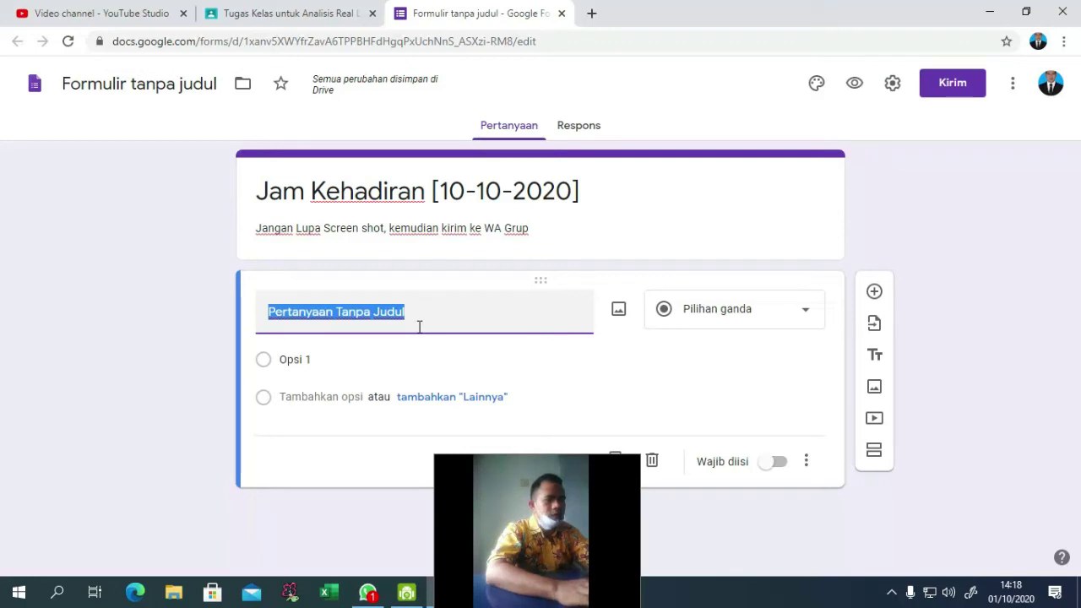
{"action": "type", "text": "Na"}
{"action": "key", "text": "BackSpace"}
{"action": "key", "text": "BackSpace"}
{"action": "type", "text": "Saya"}
{"action": "type", "text": ".... ["}
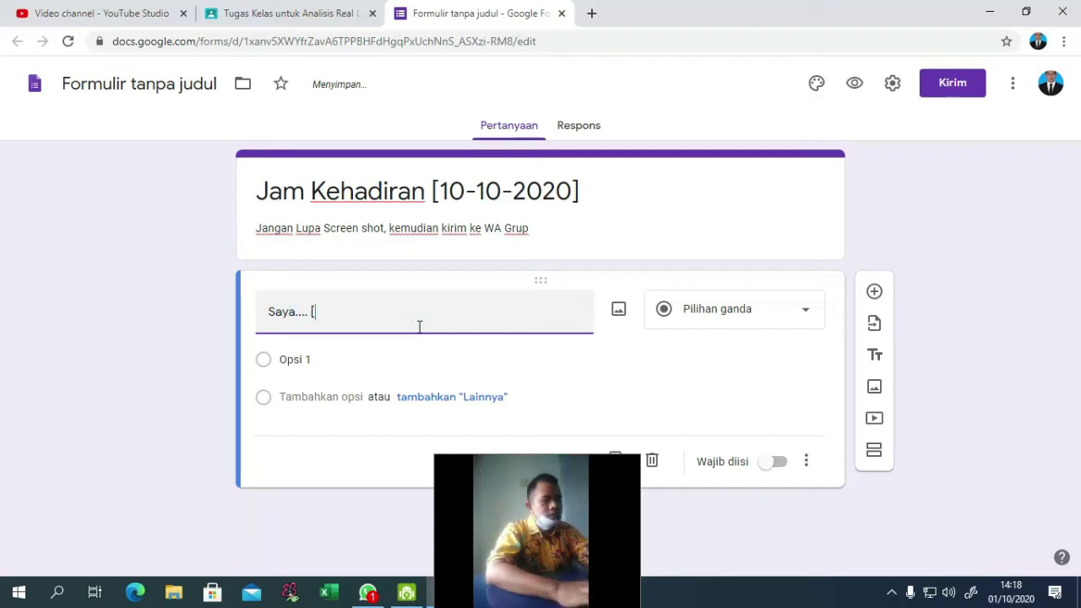
{"action": "type", "text": "Nama"}
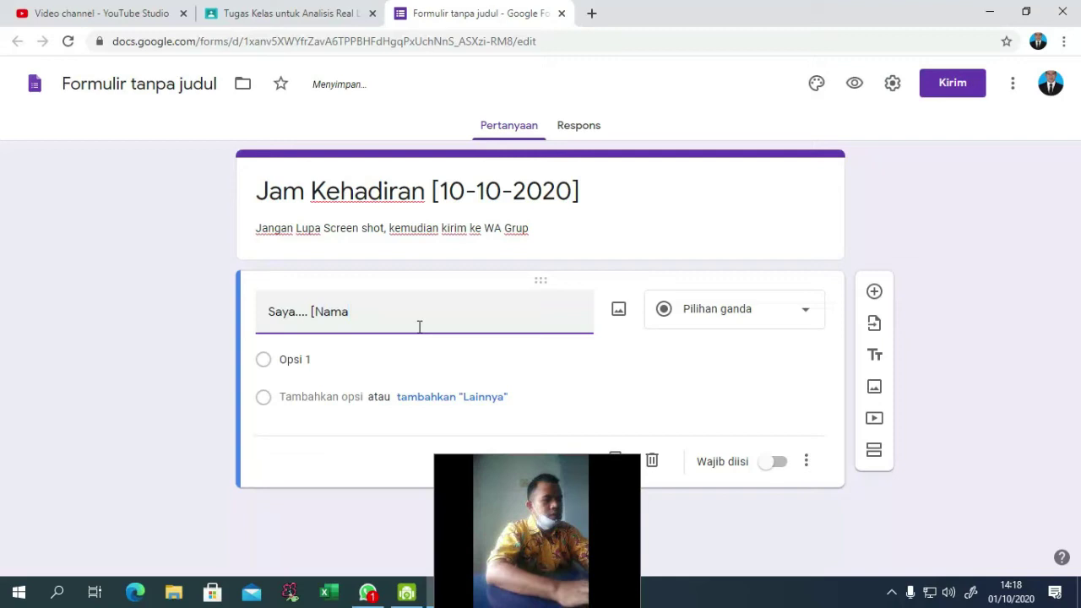
{"action": "type", "text": "(NPM)]"}
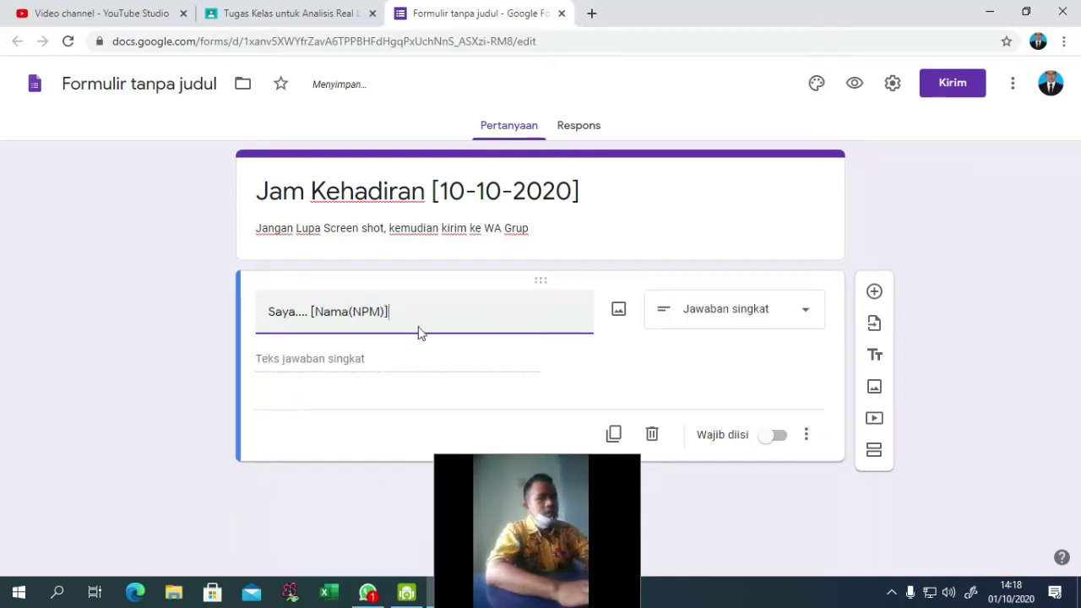
{"action": "left_click_drag", "start_coordinate": [614, 494], "coordinate": [161, 498]}
{"action": "left_click", "coordinate": [766, 440]}
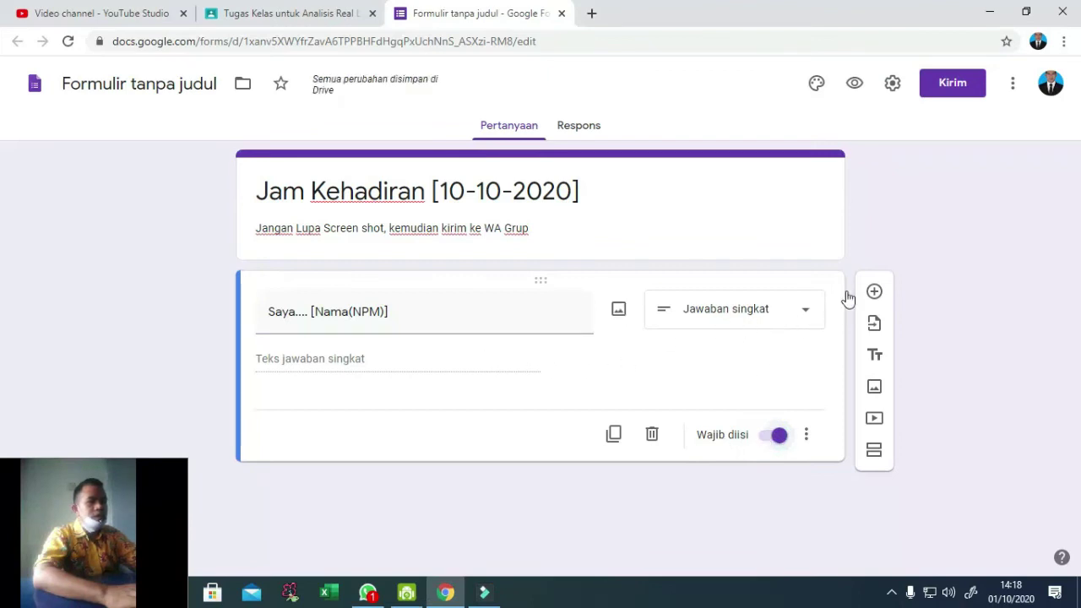
Add a second question to the form with the text "Saya Hadir pada pukul ...."
{"action": "left_click", "coordinate": [875, 293]}
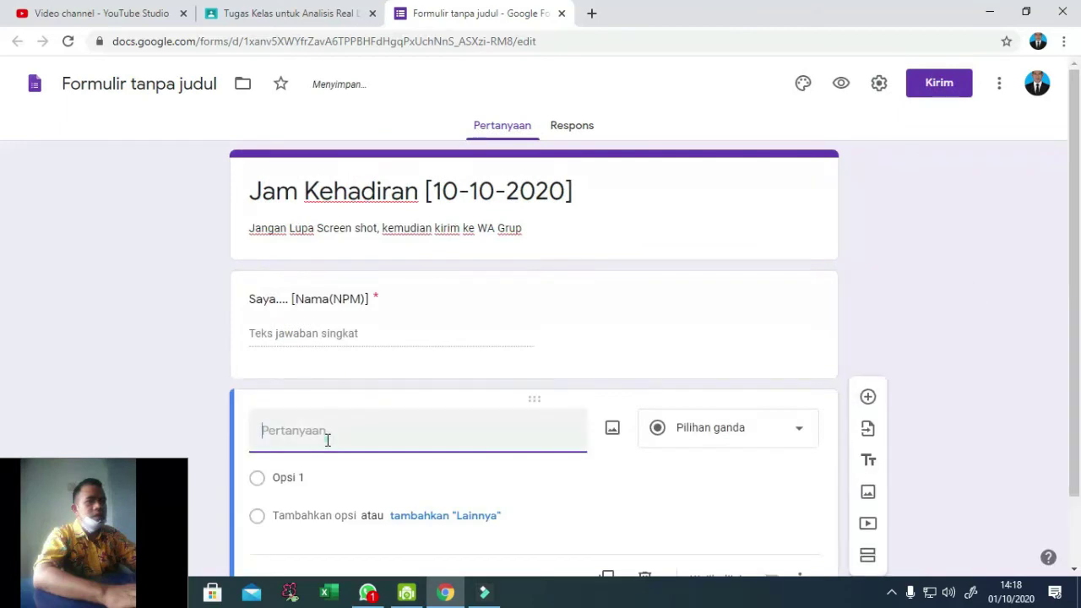
{"action": "type", "text": "Saya H"}
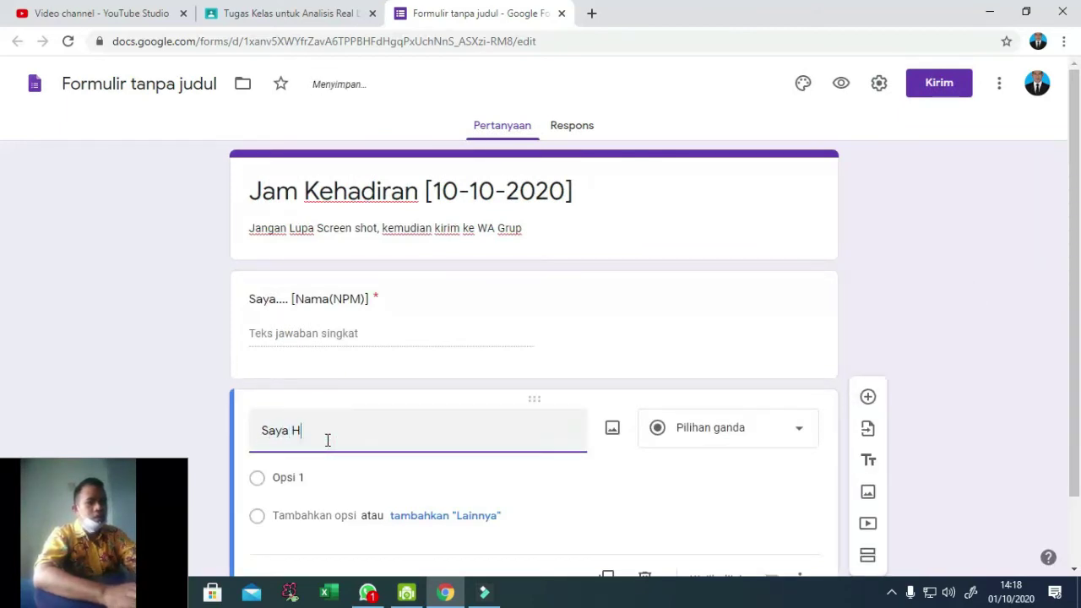
{"action": "type", "text": "ad"}
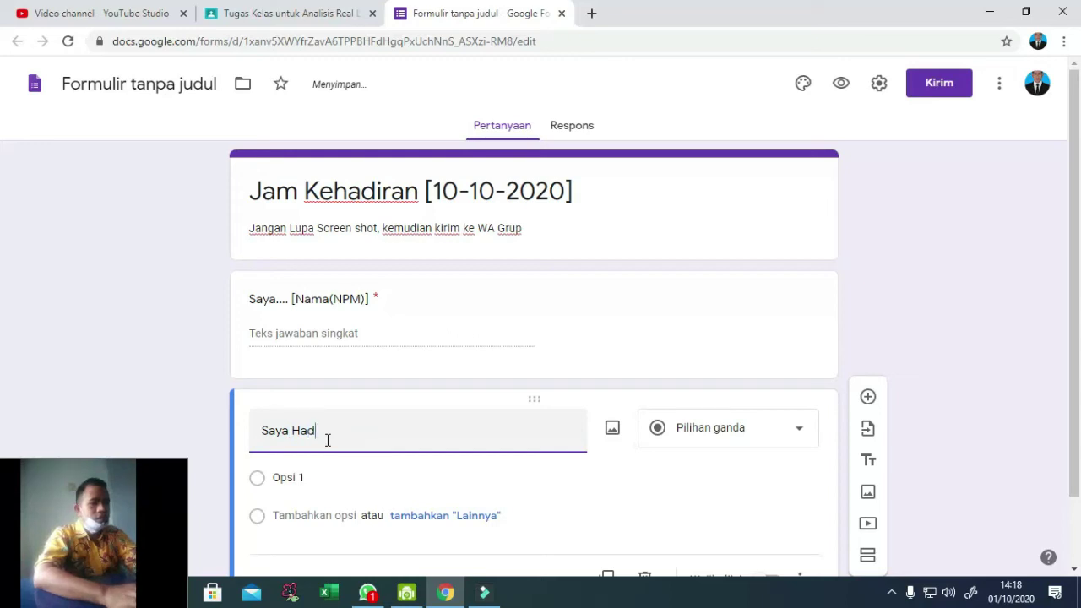
{"action": "type", "text": "ir"}
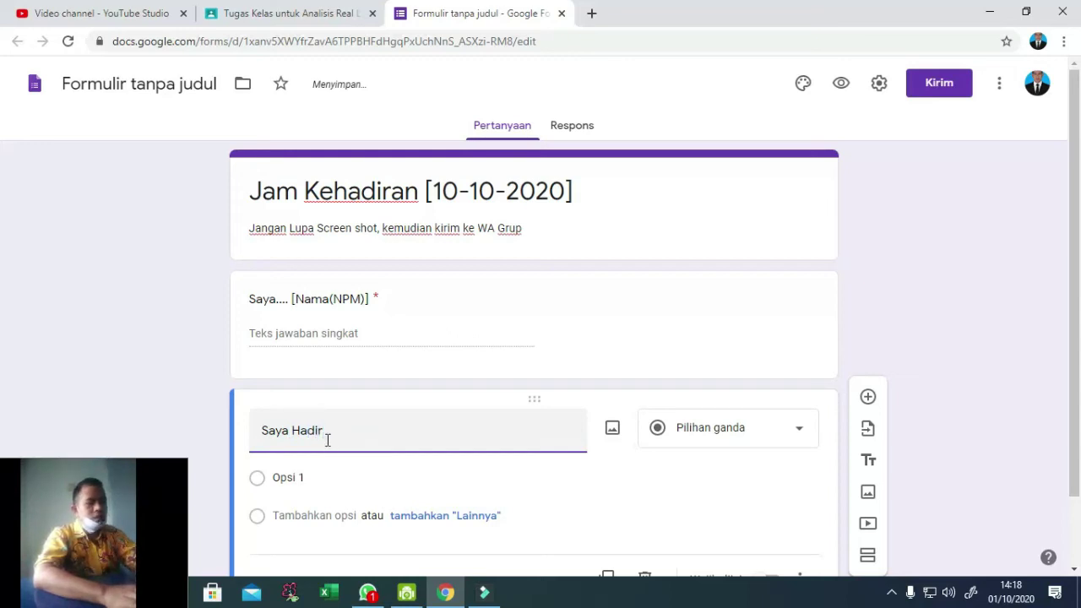
{"action": "type", "text": " pada "}
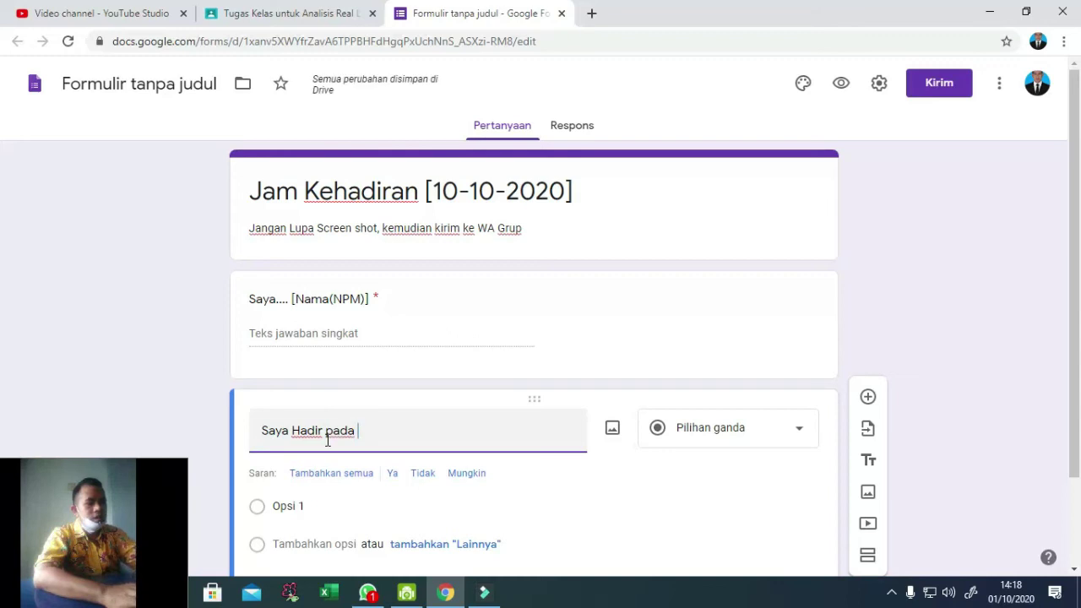
{"action": "type", "text": "pukul ...."}
Enter "08.00 - 08.30" and "08.30 - 09.00" as the first two answer options of the attendance time question
{"action": "left_click", "coordinate": [306, 477]}
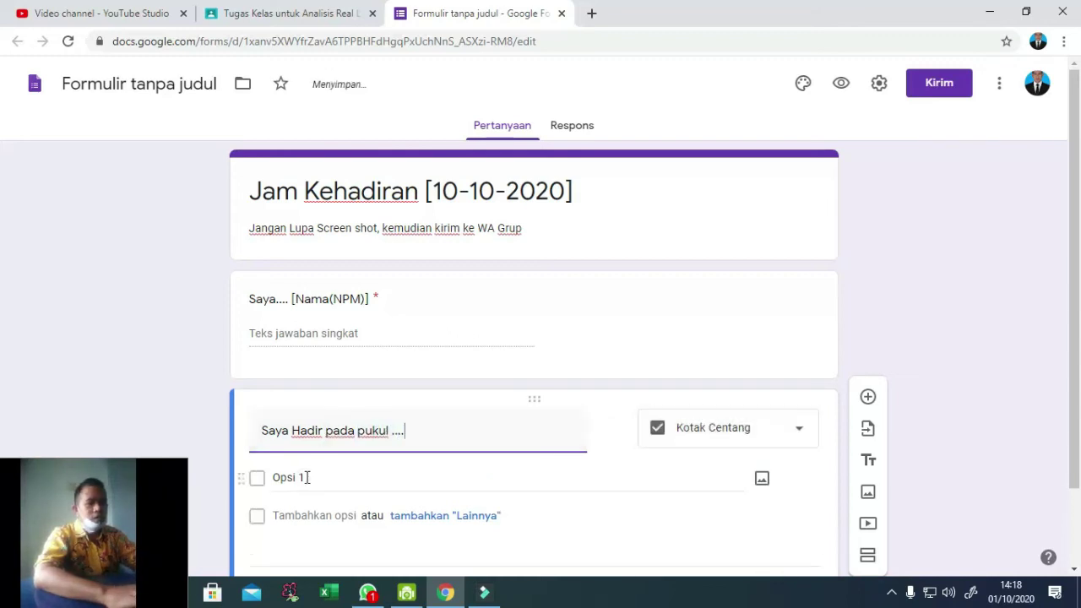
{"action": "type", "text": "08"}
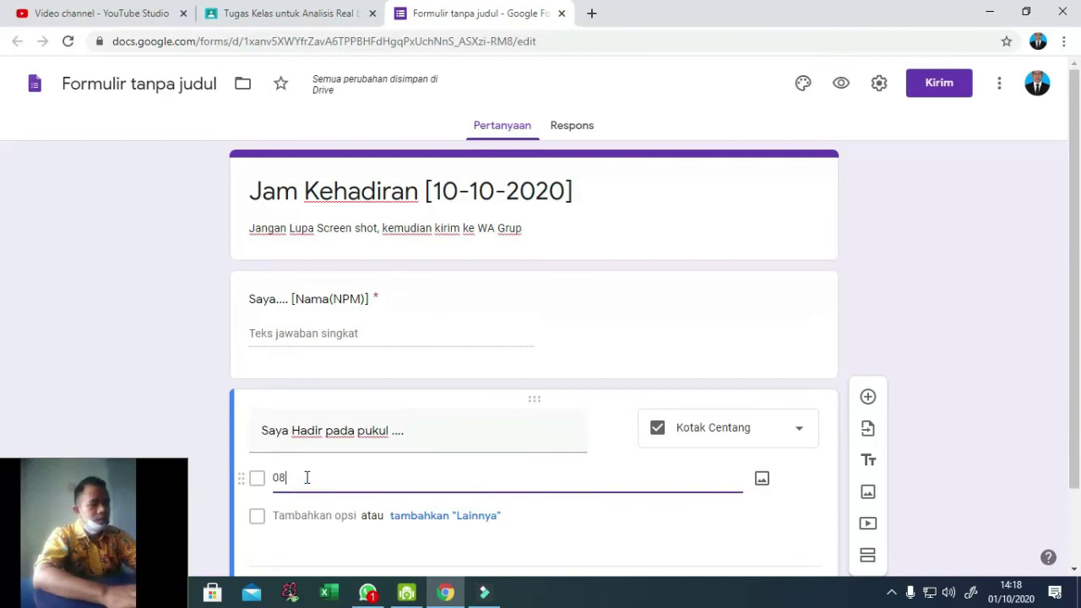
{"action": "type", "text": ".00 "}
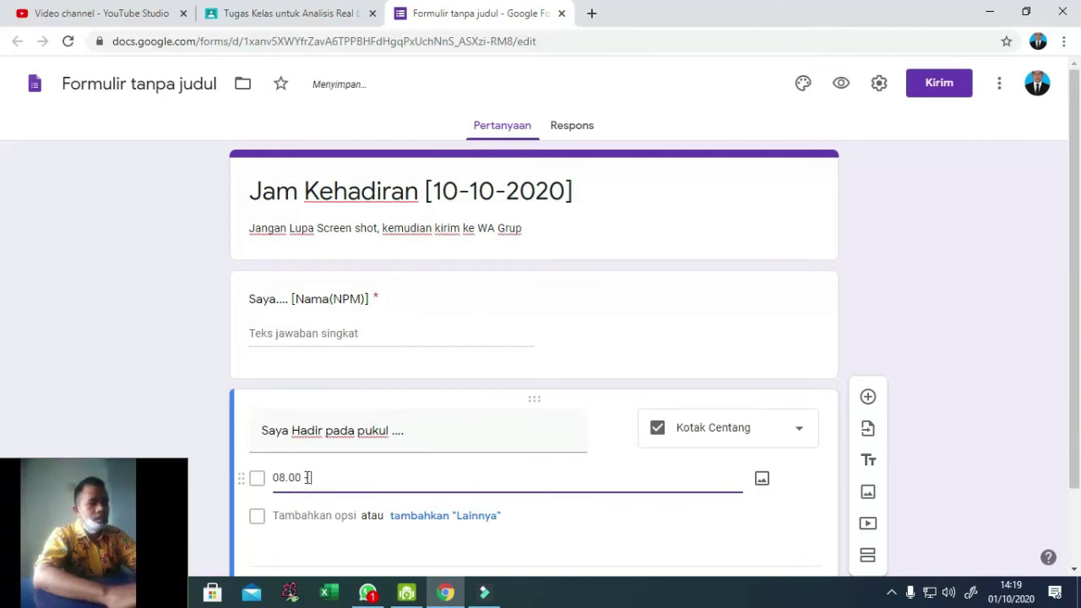
{"action": "type", "text": "- 08."}
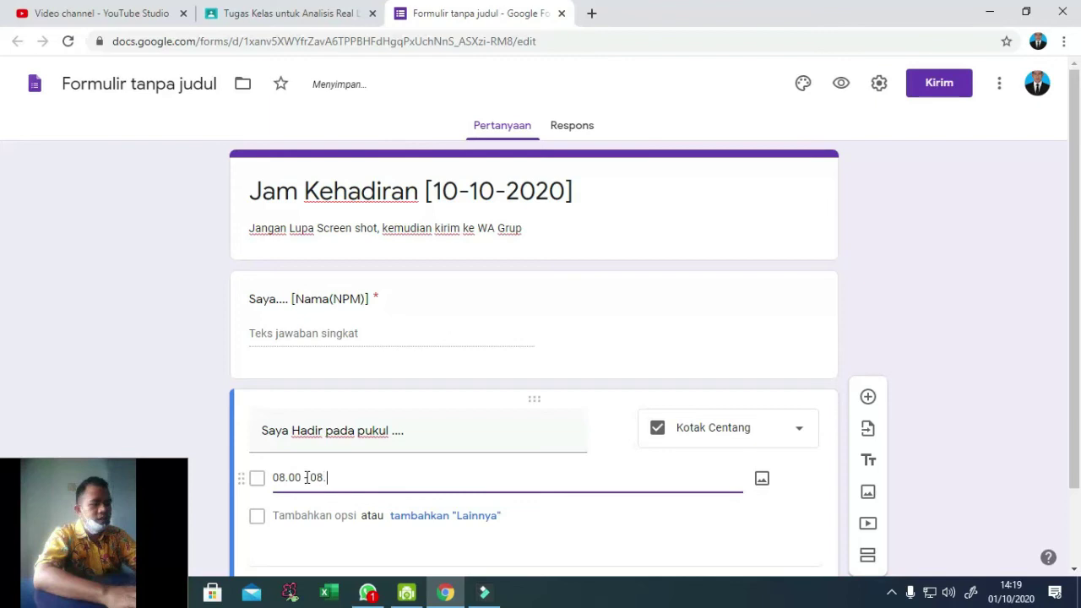
{"action": "type", "text": "30"}
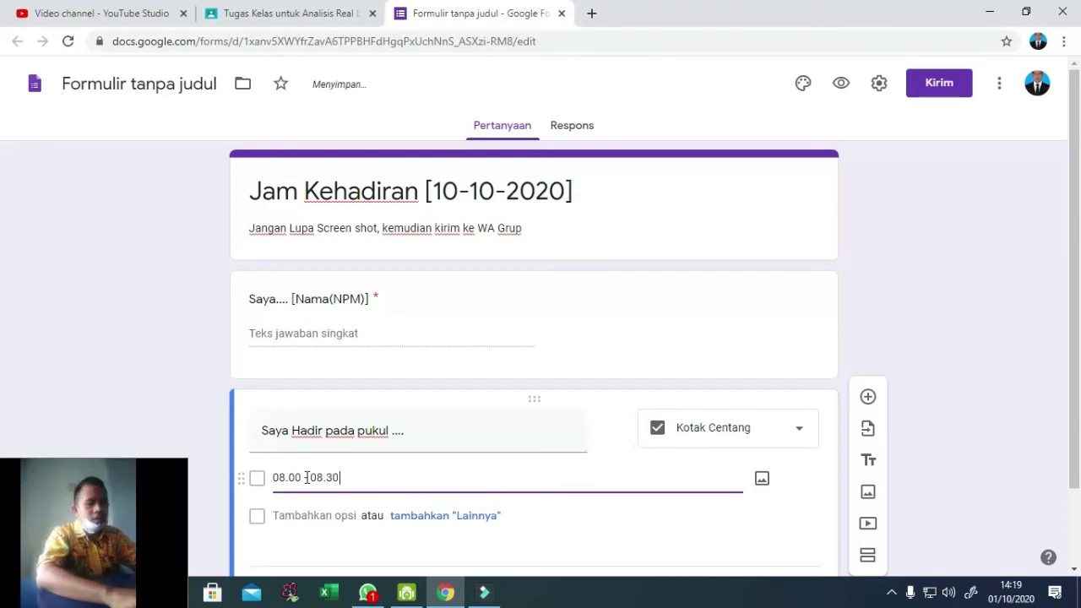
{"action": "left_click", "coordinate": [316, 516]}
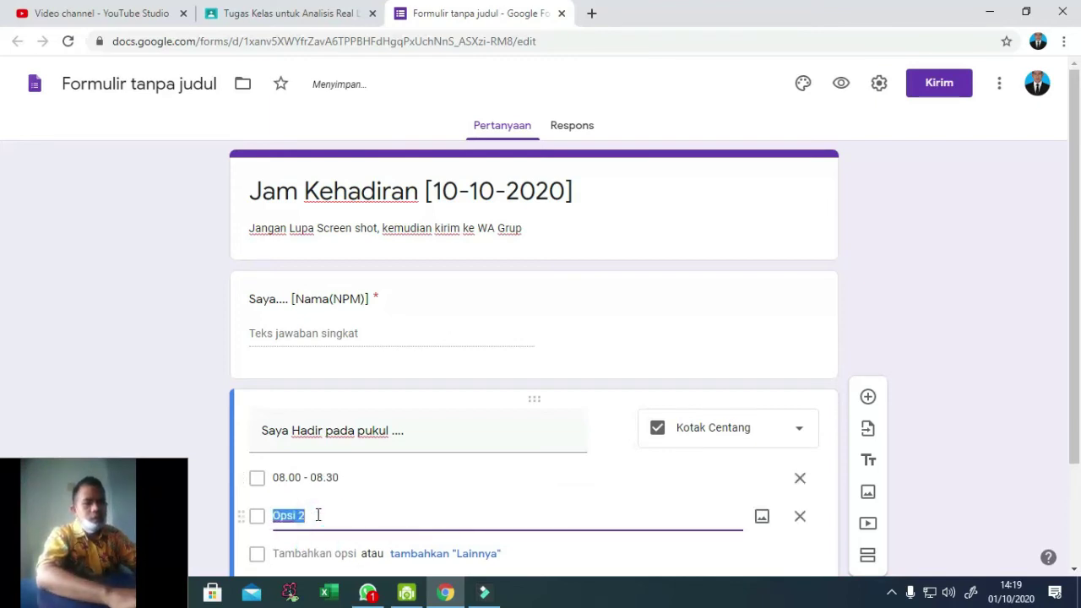
{"action": "type", "text": "08"}
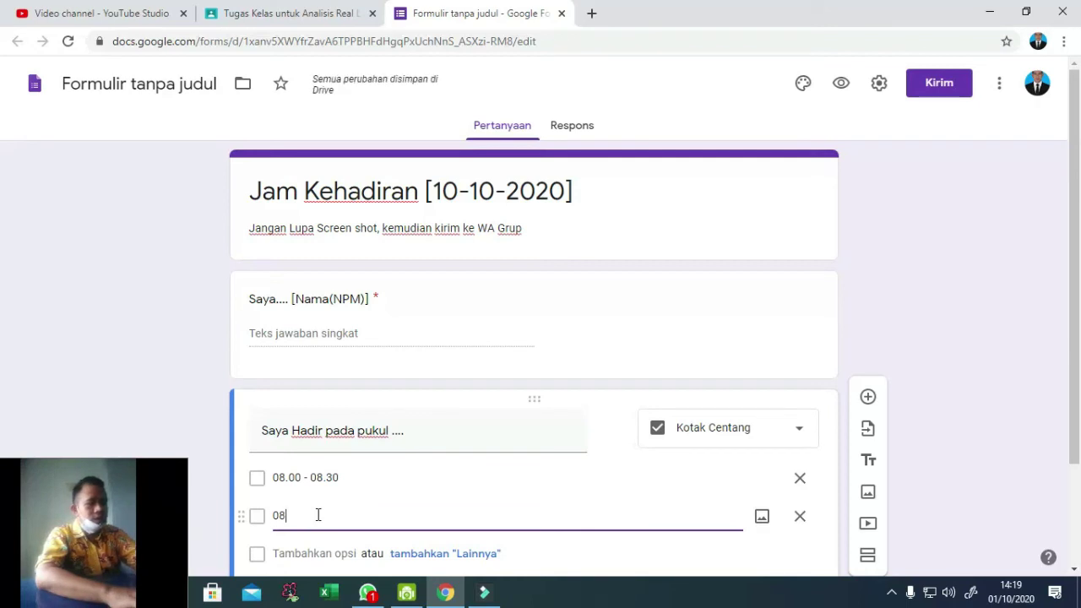
{"action": "type", "text": ".30 - 09.00"}
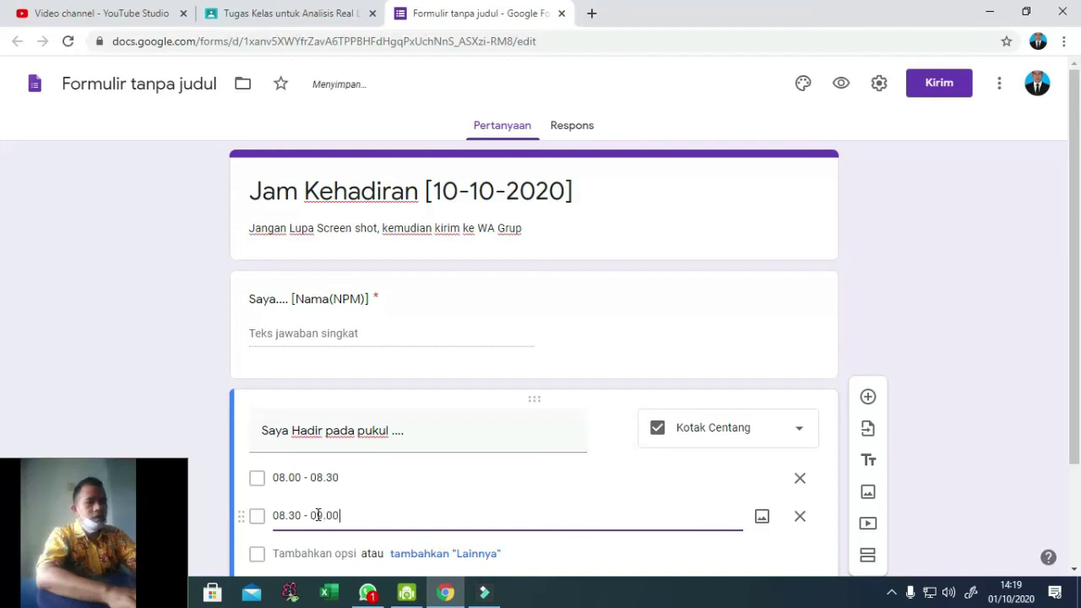
Add the answer options "09.00 - 09.30", "09.30 - 10.00" and "10.00 - 10.30" to the attendance time question
{"action": "left_click", "coordinate": [309, 548]}
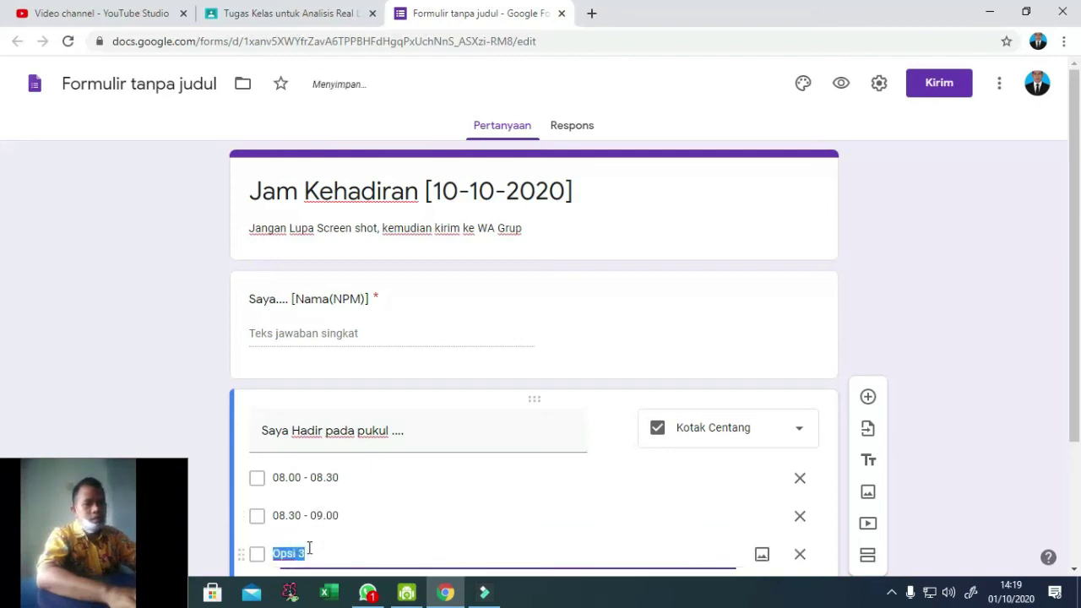
{"action": "type", "text": "09"}
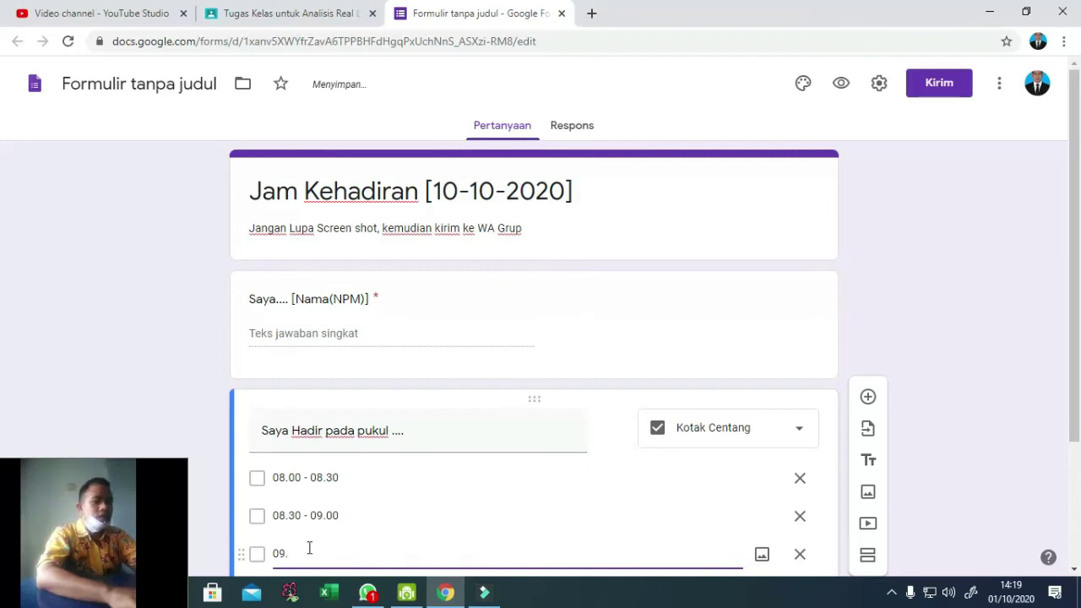
{"action": "type", "text": ".00"}
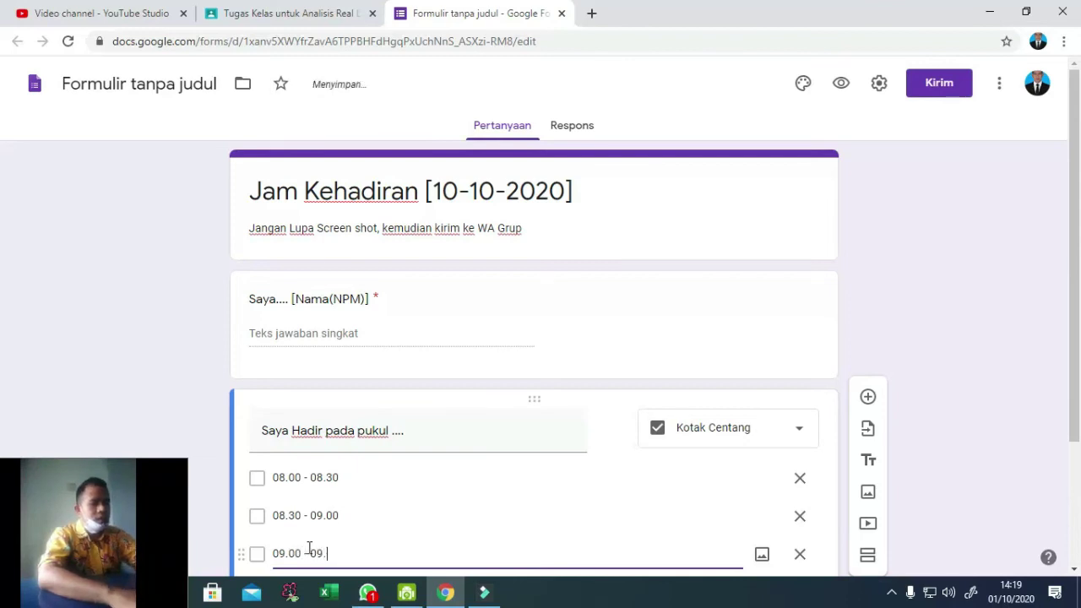
{"action": "type", "text": "- 09.30"}
{"action": "scroll", "coordinate": [309, 549], "scroll_direction": "down", "scroll_amount": 2}
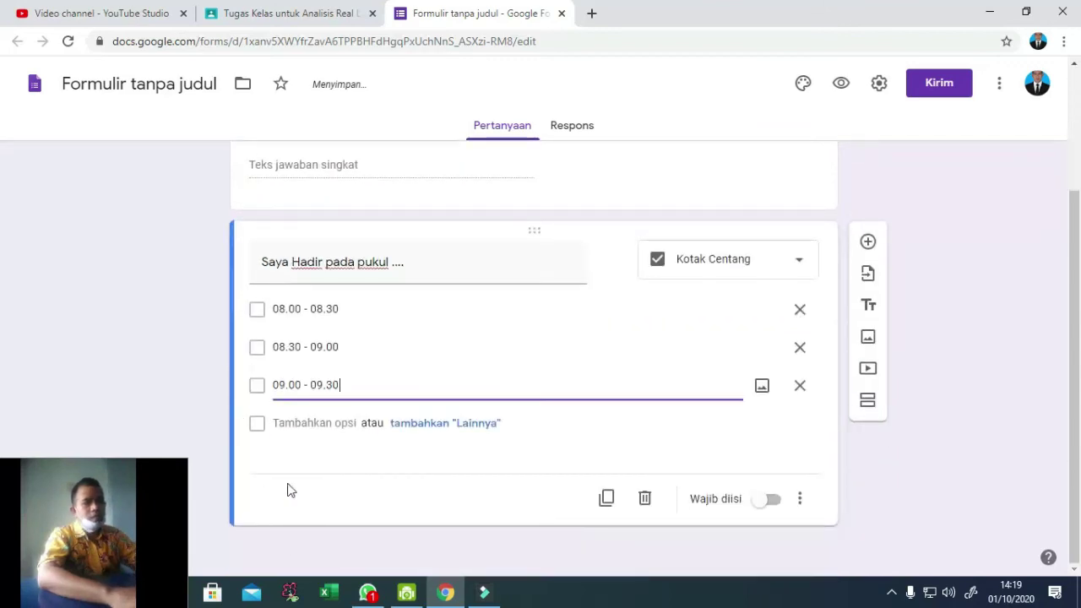
{"action": "left_click", "coordinate": [291, 423]}
{"action": "type", "text": "09.30 - 10.00"}
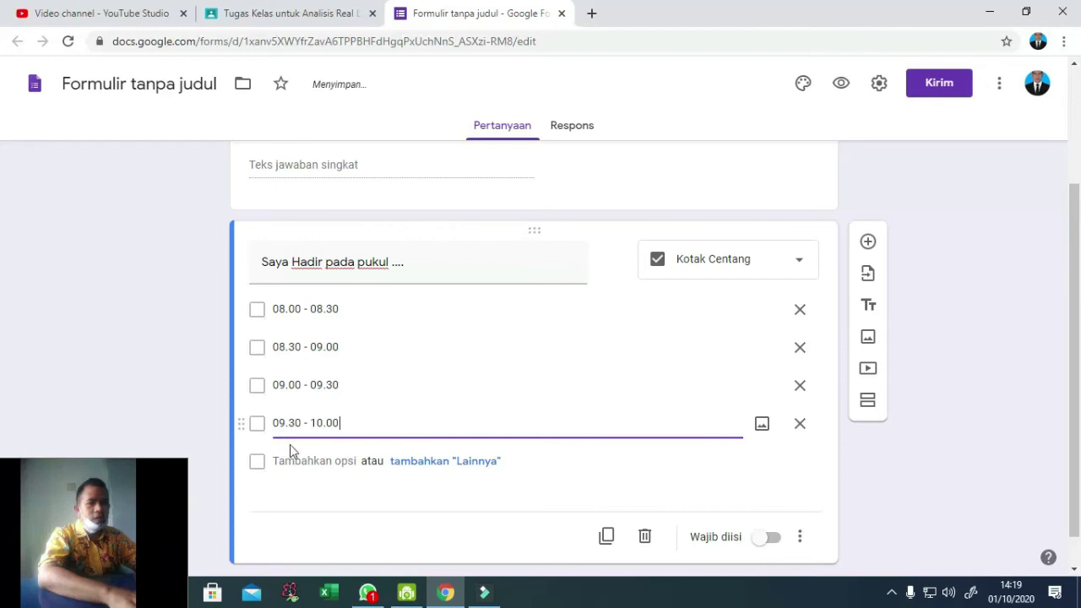
{"action": "left_click", "coordinate": [293, 459]}
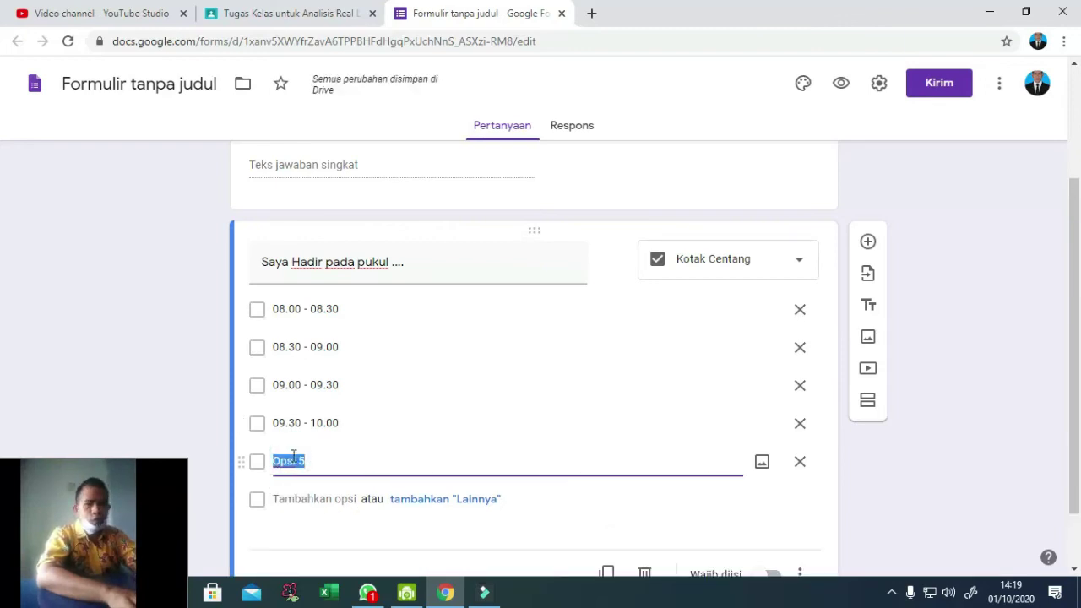
{"action": "type", "text": "10"}
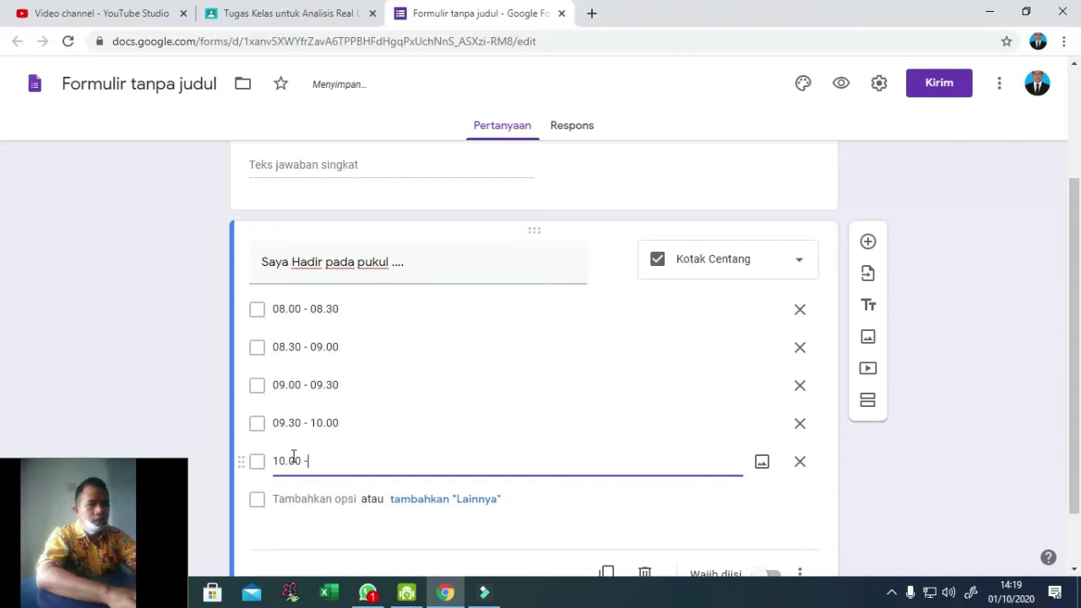
{"action": "type", "text": ".00 - "}
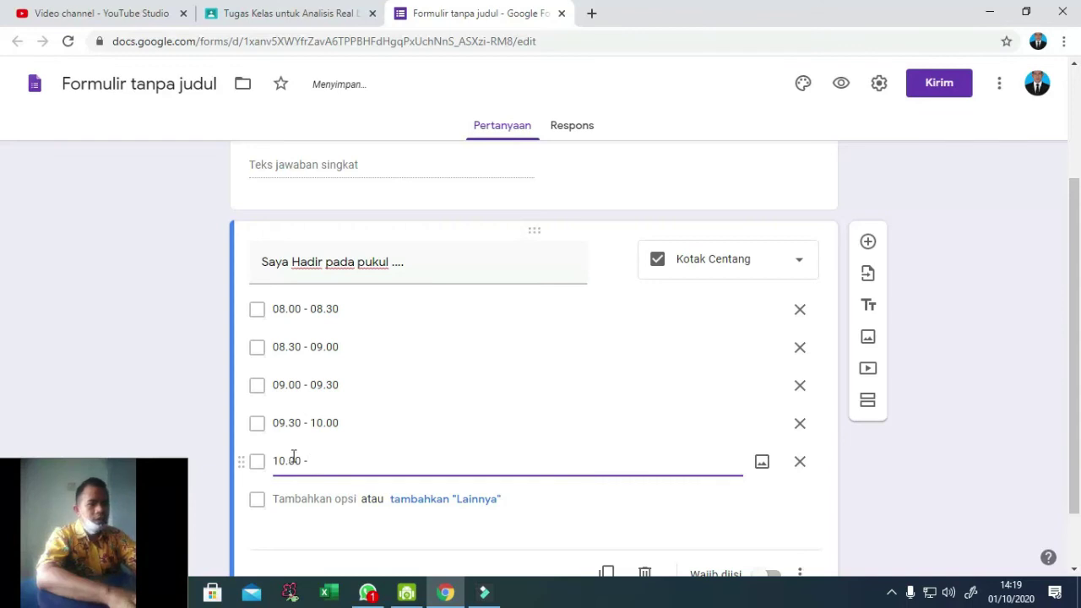
{"action": "type", "text": "10.30"}
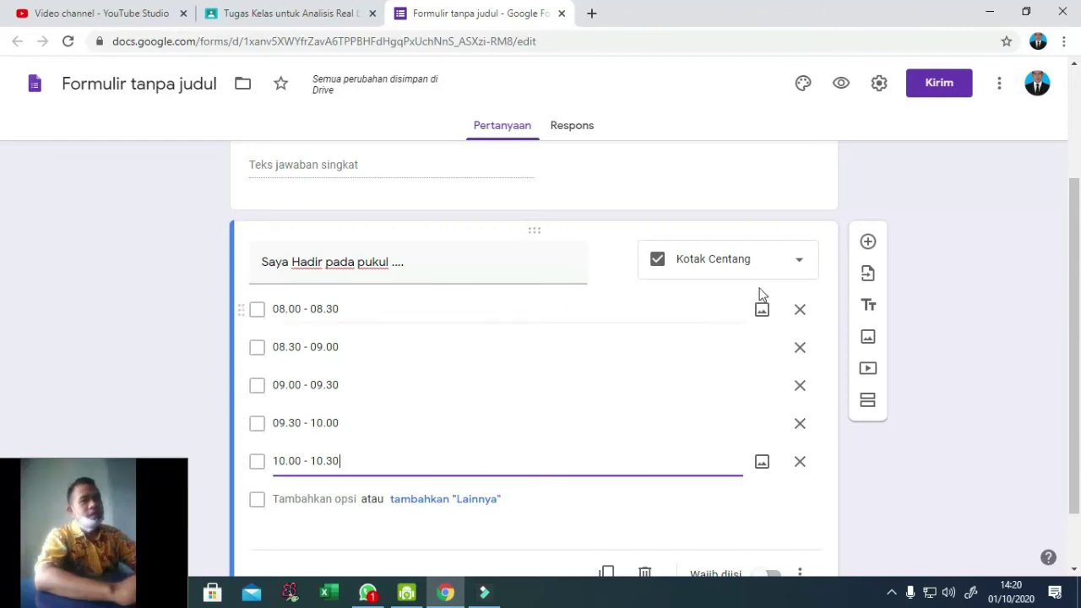
Change the attendance time question's type to multiple choice (Pilihan ganda) and make it required (Wajib diisi)
{"action": "left_click", "coordinate": [795, 258]}
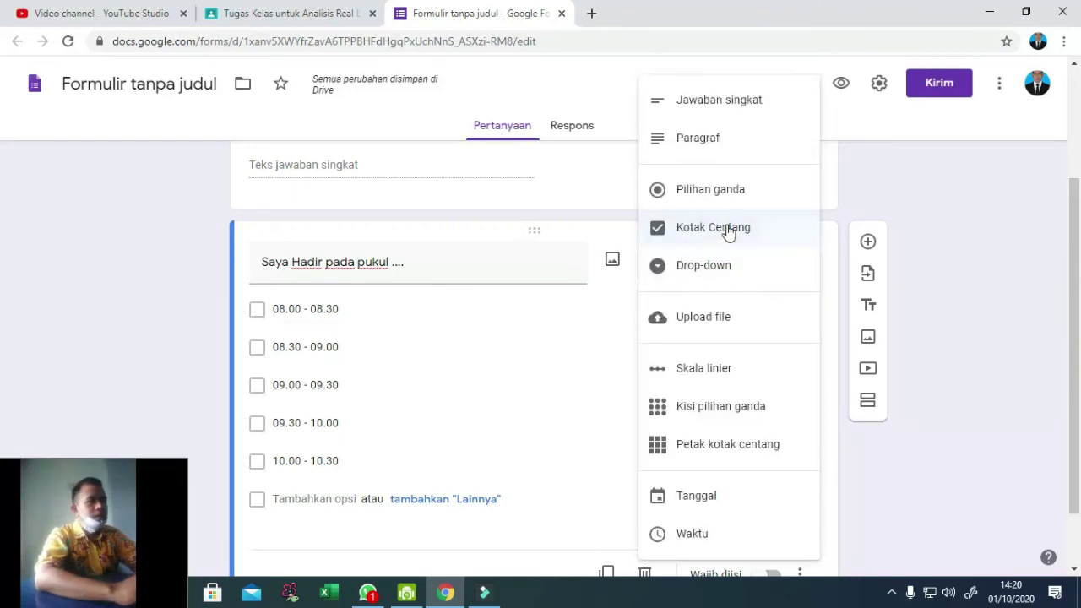
{"action": "left_click", "coordinate": [717, 190]}
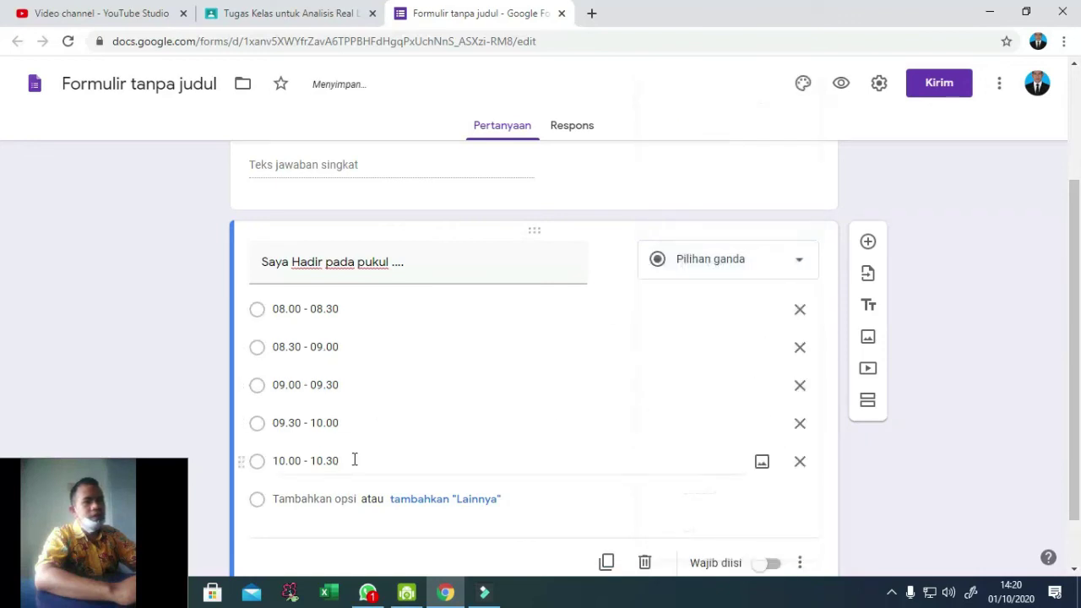
{"action": "left_click", "coordinate": [767, 564]}
Name the form file "Jam Kehadiran [10-10-2020]" to match its title and close the form to return to the Classroom question
{"action": "scroll", "coordinate": [591, 499], "scroll_direction": "up", "scroll_amount": 3}
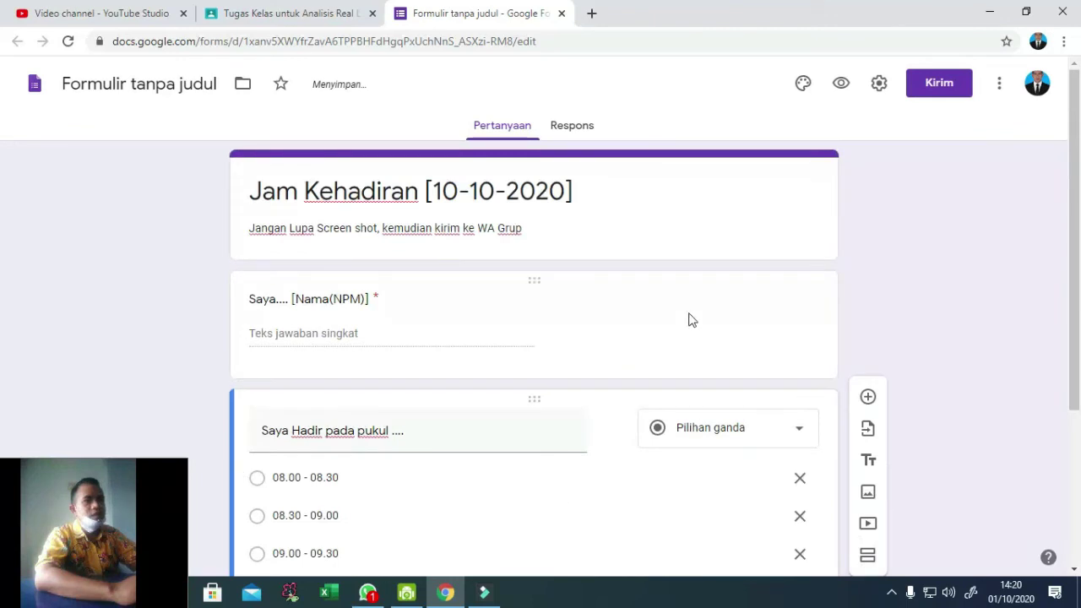
{"action": "left_click", "coordinate": [150, 87]}
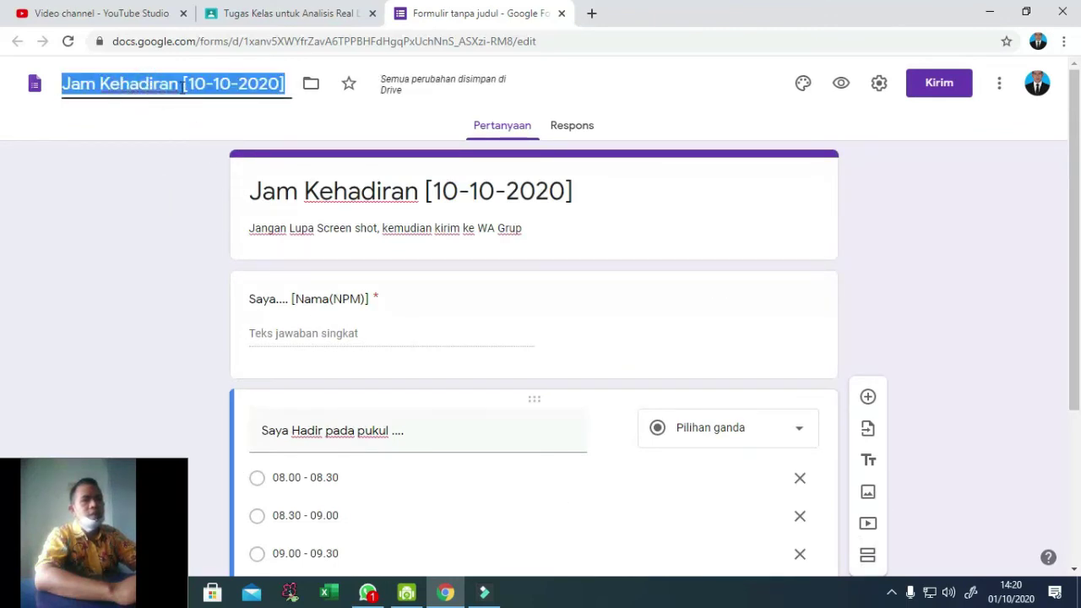
{"action": "left_click", "coordinate": [180, 85]}
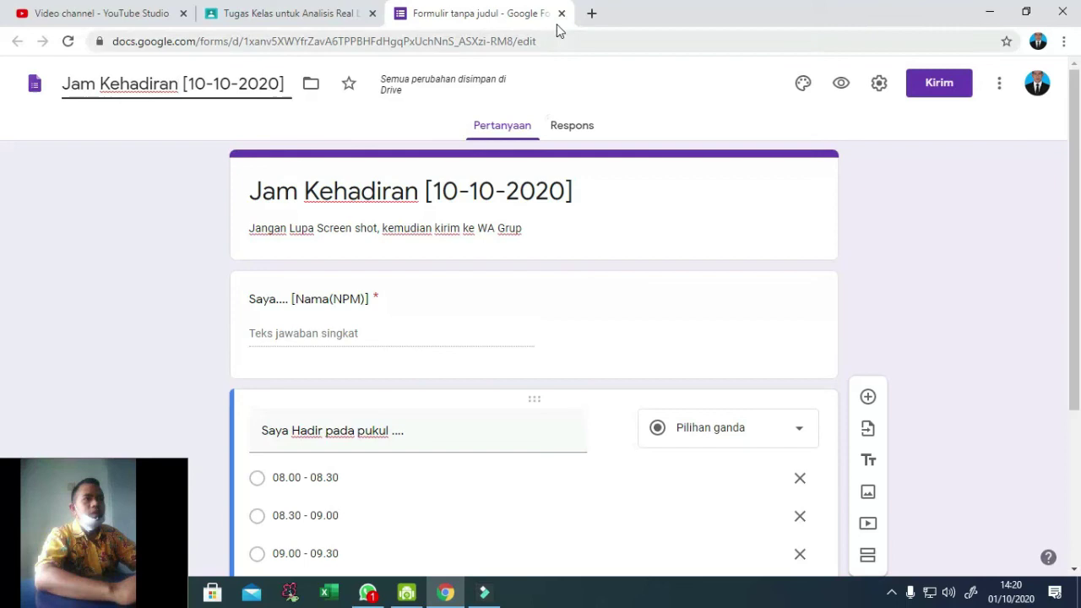
{"action": "left_click", "coordinate": [574, 303]}
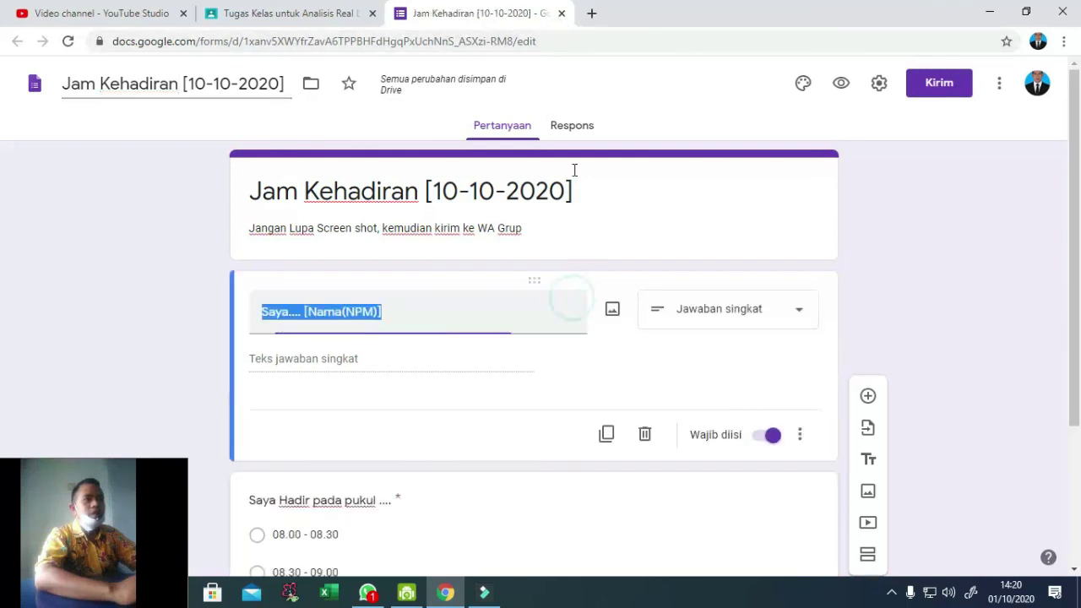
{"action": "left_click", "coordinate": [561, 14]}
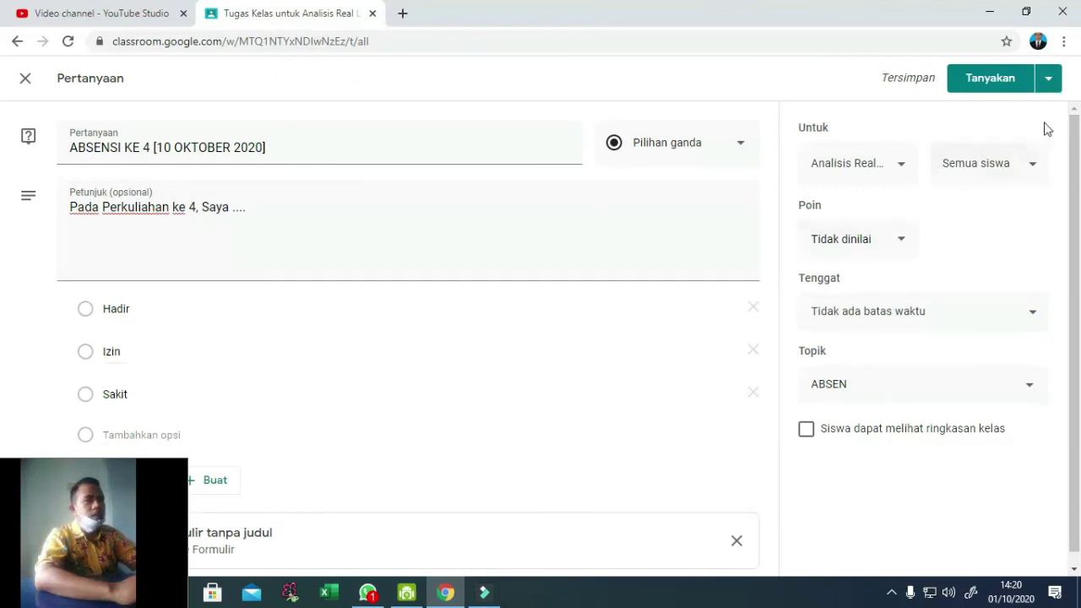
Schedule the ABSENSI KE 4 question for 10 Okt 2020 at 07.58
{"action": "left_click", "coordinate": [1047, 84]}
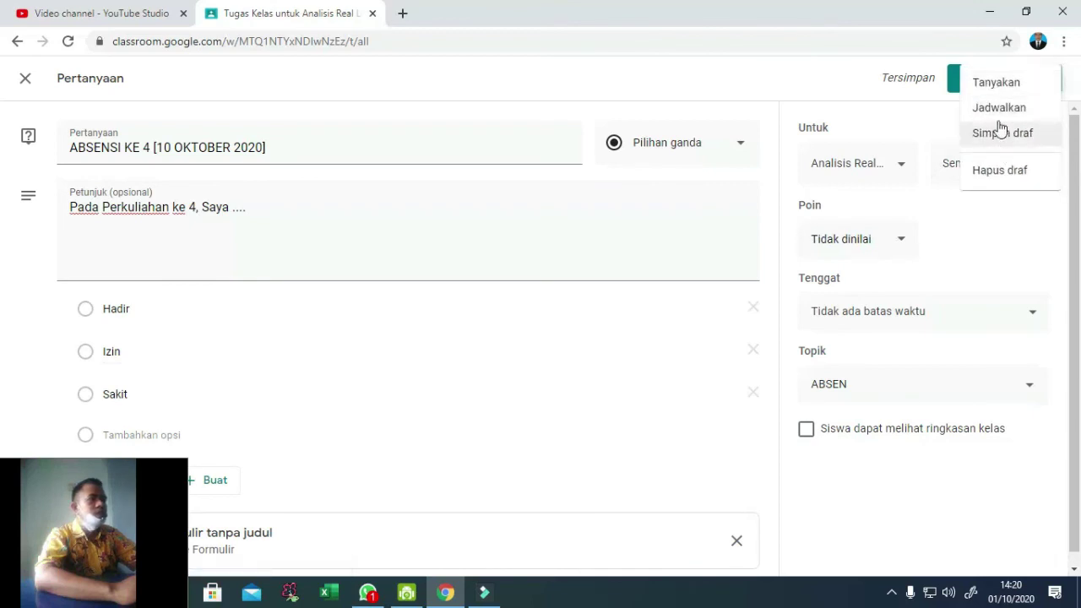
{"action": "left_click", "coordinate": [997, 108]}
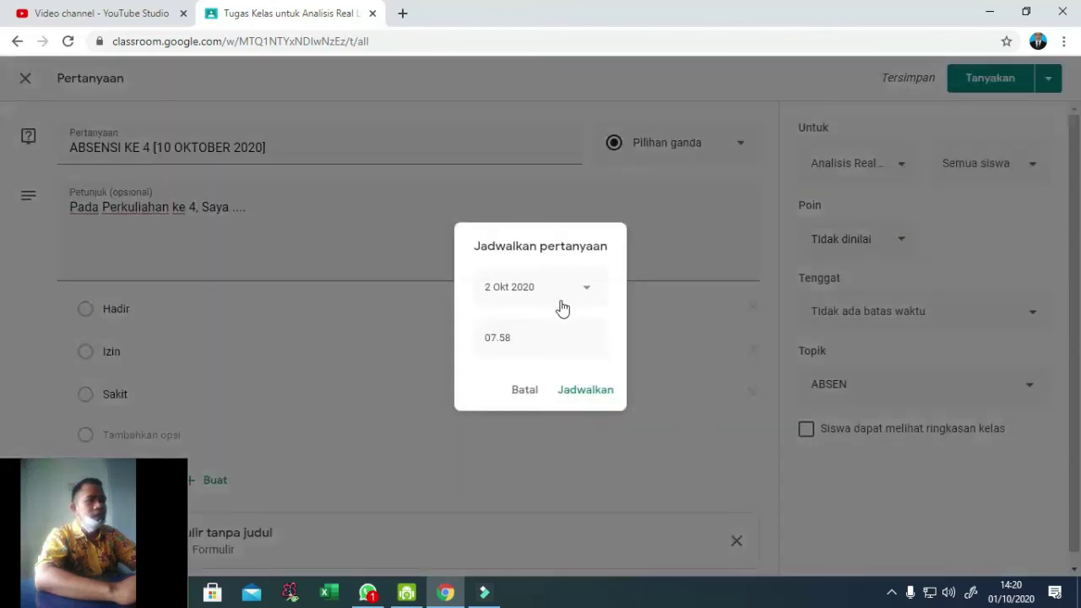
{"action": "left_click", "coordinate": [586, 290]}
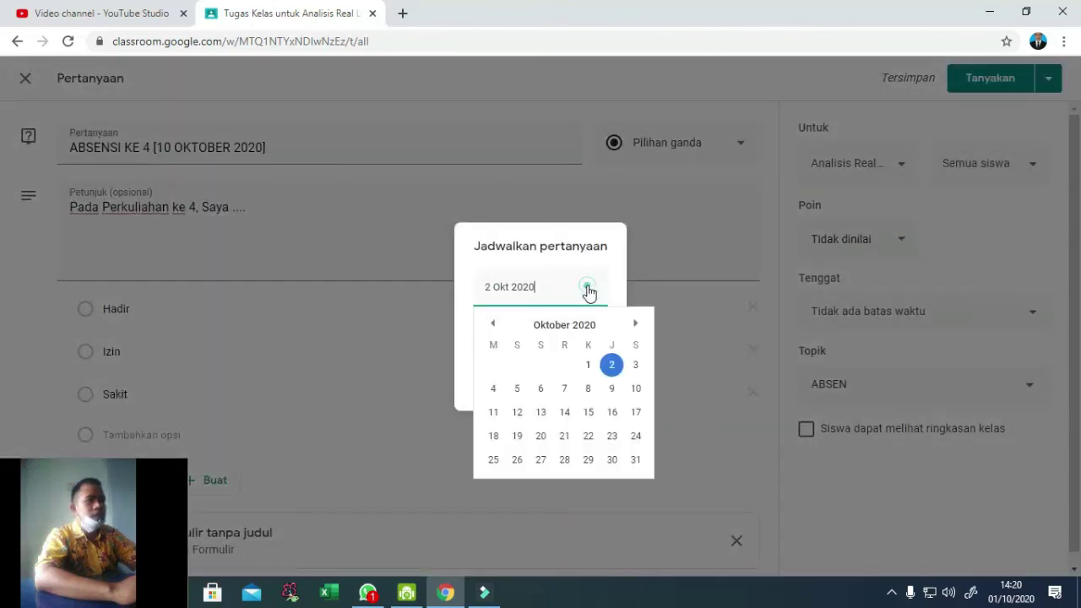
{"action": "left_click", "coordinate": [636, 390]}
{"action": "left_click", "coordinate": [521, 340]}
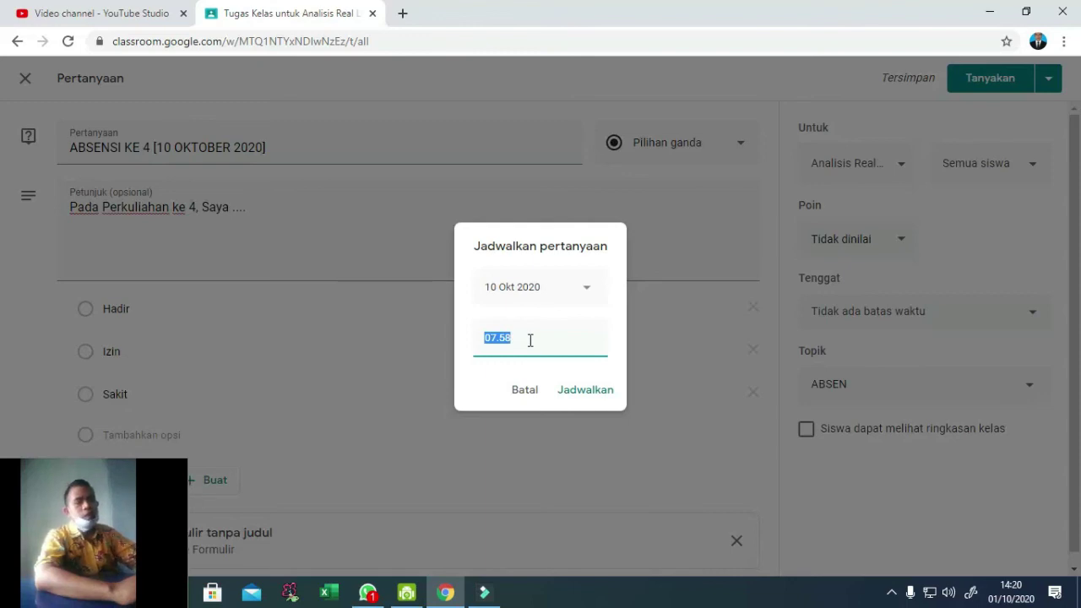
{"action": "left_click", "coordinate": [532, 342]}
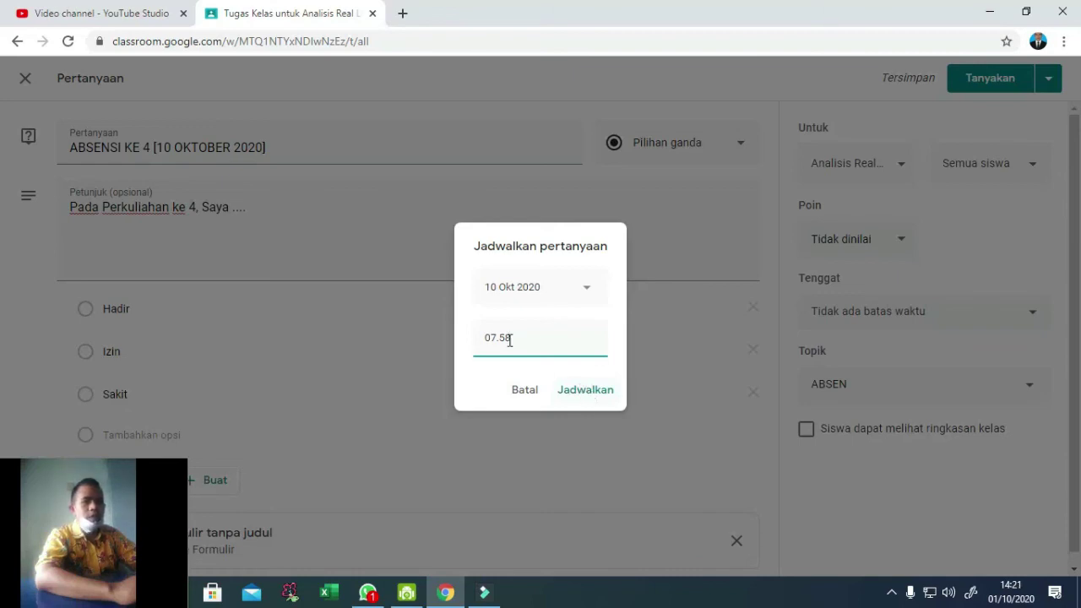
{"action": "left_click", "coordinate": [574, 393]}
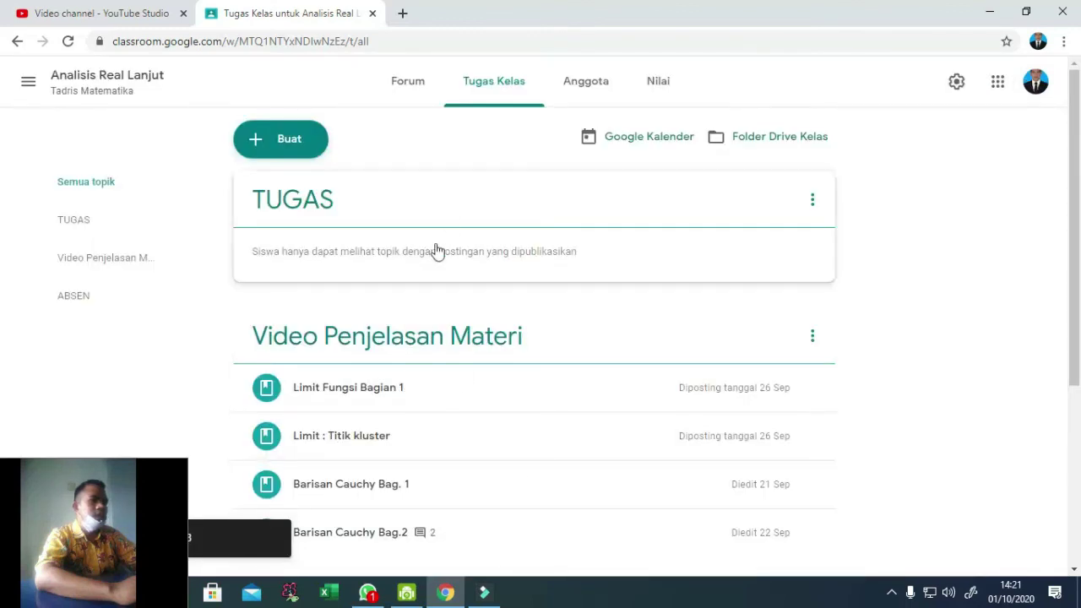
Check the ABSEN topic in the class work list and the class Forum for the scheduled ABSENSI KE 4 question
{"action": "scroll", "coordinate": [425, 349], "scroll_direction": "down", "scroll_amount": 3}
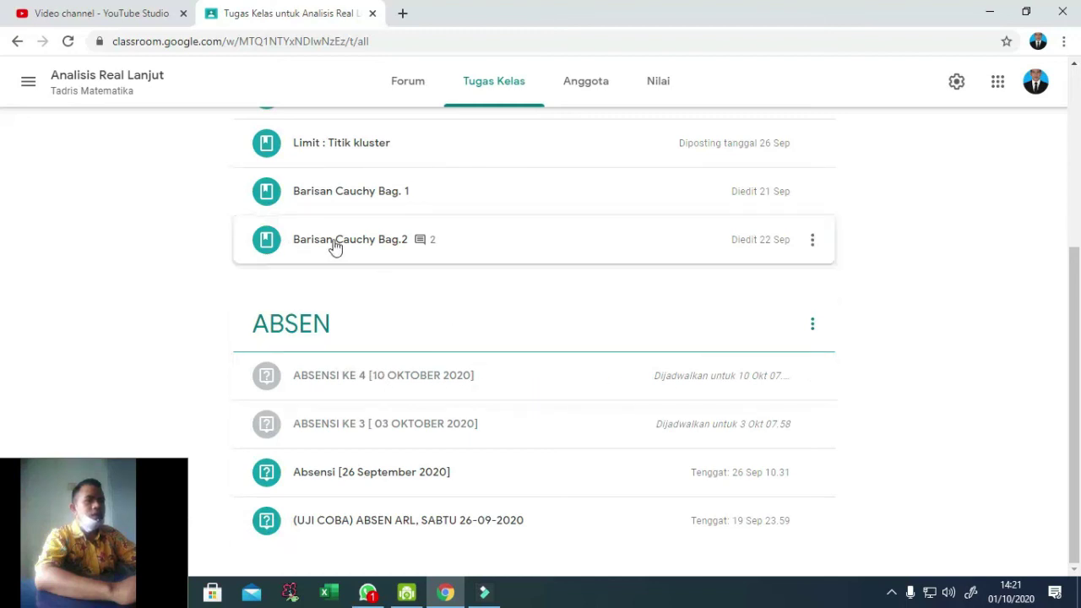
{"action": "scroll", "coordinate": [380, 219], "scroll_direction": "up", "scroll_amount": 4}
{"action": "scroll", "coordinate": [414, 441], "scroll_direction": "down", "scroll_amount": 3}
{"action": "scroll", "coordinate": [410, 380], "scroll_direction": "down", "scroll_amount": 1}
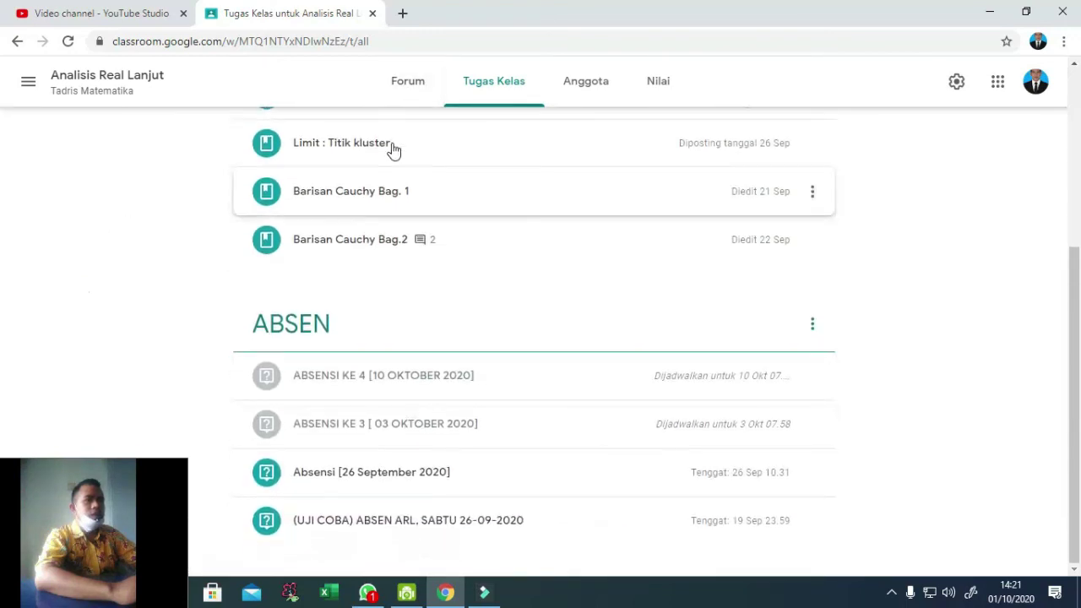
{"action": "left_click", "coordinate": [406, 88]}
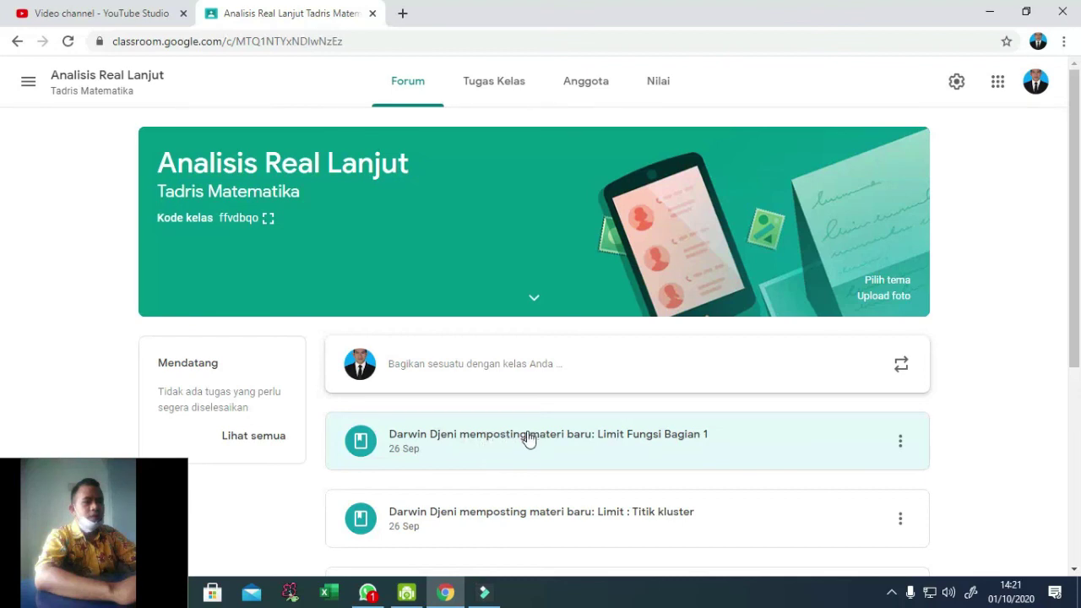
{"action": "left_click", "coordinate": [478, 88]}
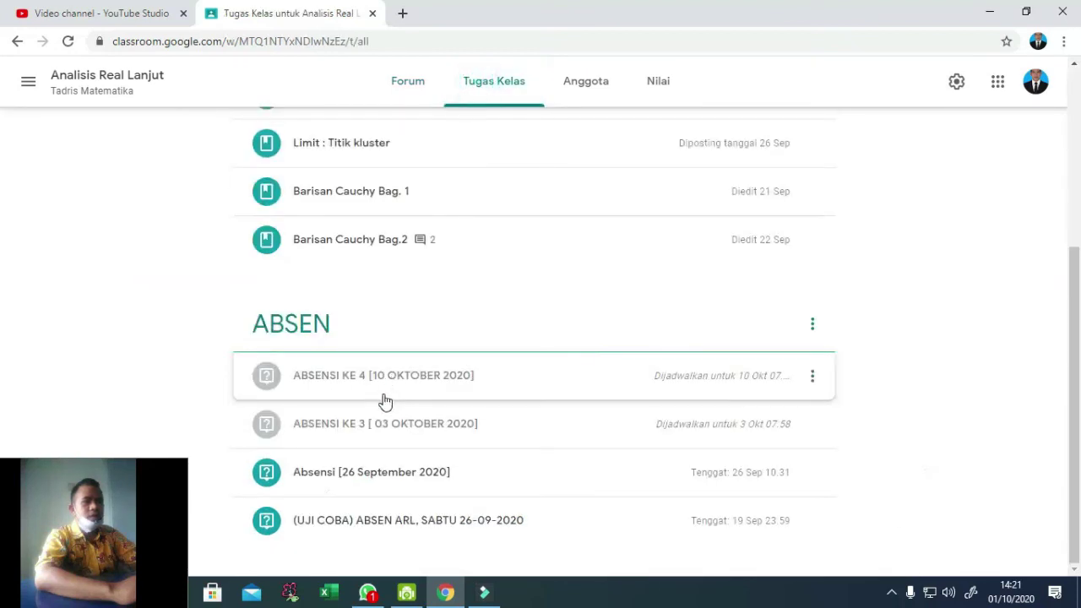
Expand the ABSENSI KE 4 [10 OKTOBER 2020] entry under ABSEN and examine its instructions, attached form and schedule
{"action": "left_click", "coordinate": [441, 386]}
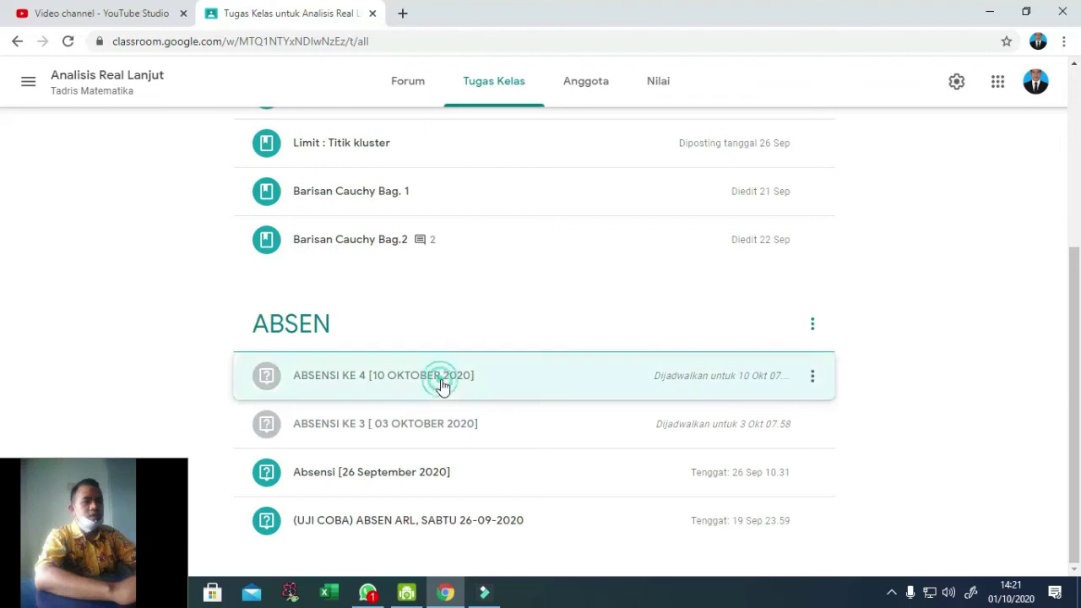
{"action": "left_click", "coordinate": [330, 386]}
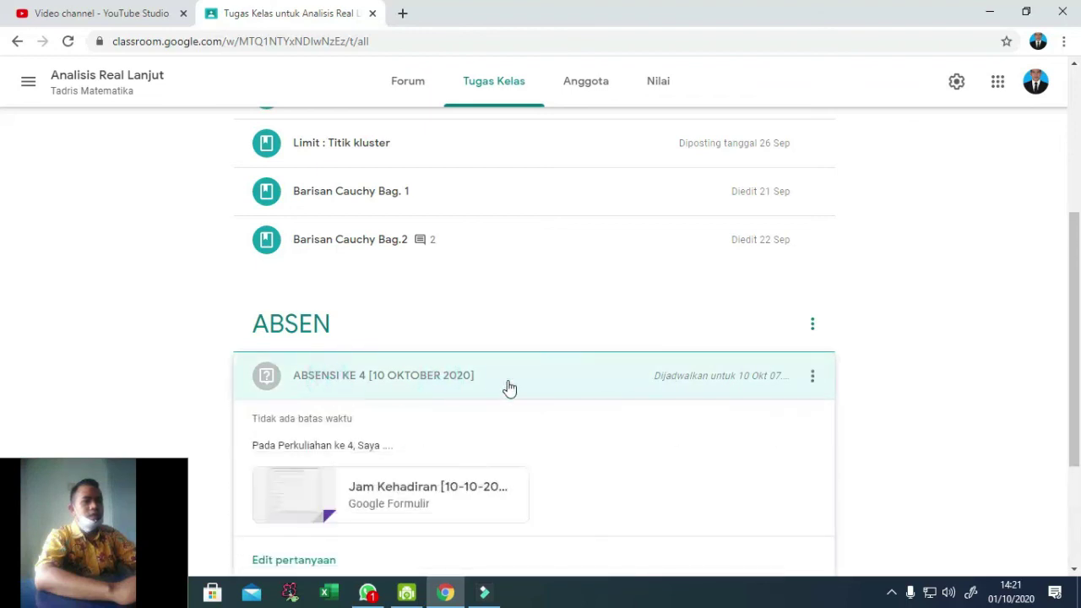
{"action": "left_click", "coordinate": [316, 373]}
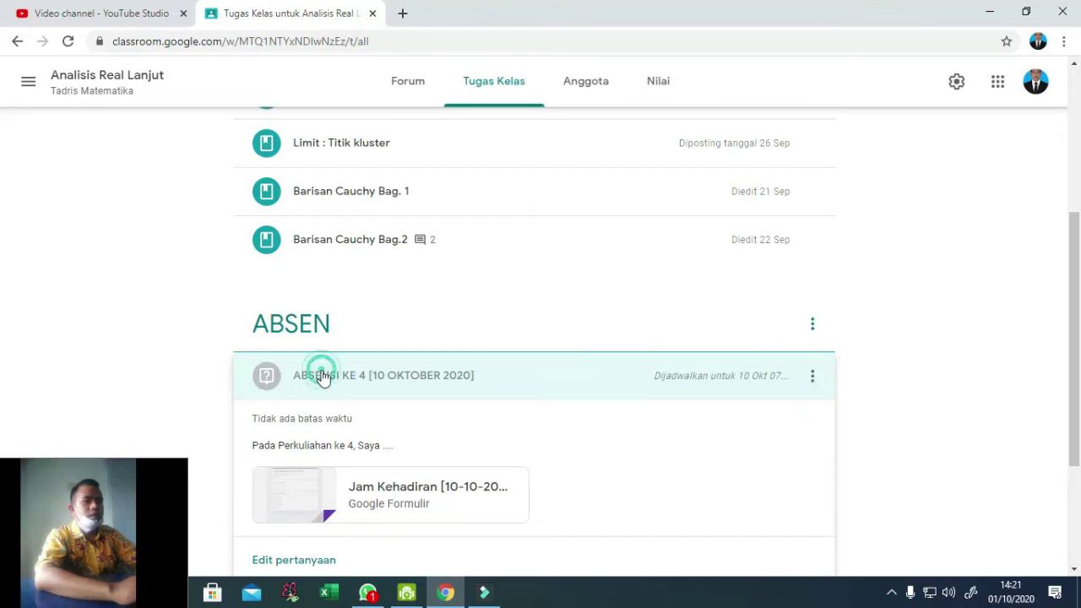
{"action": "left_click", "coordinate": [322, 378]}
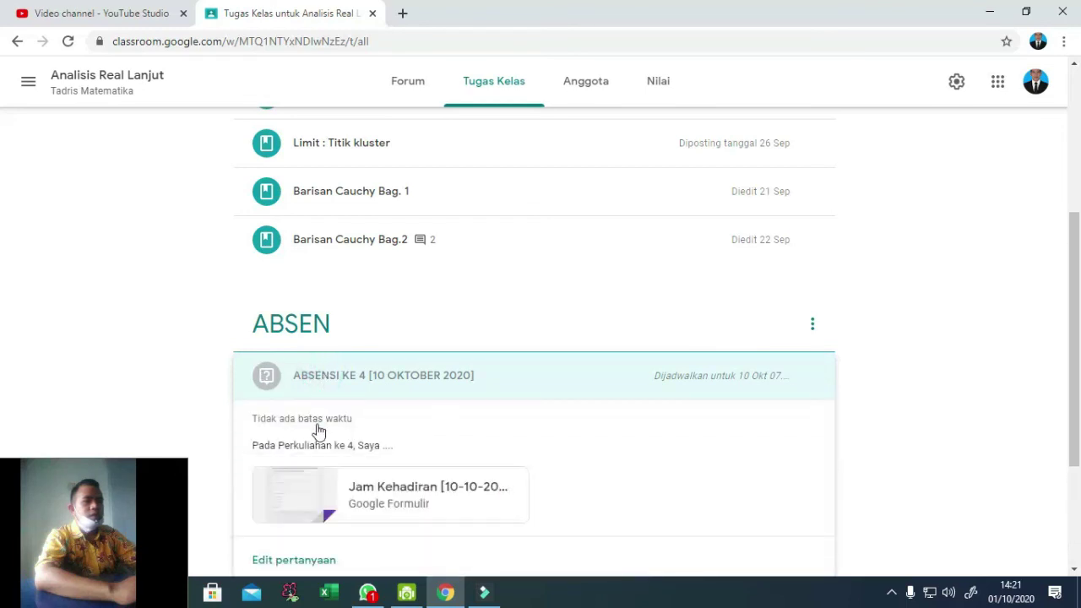
{"action": "left_click", "coordinate": [315, 446]}
{"action": "scroll", "coordinate": [374, 430], "scroll_direction": "down", "scroll_amount": 3}
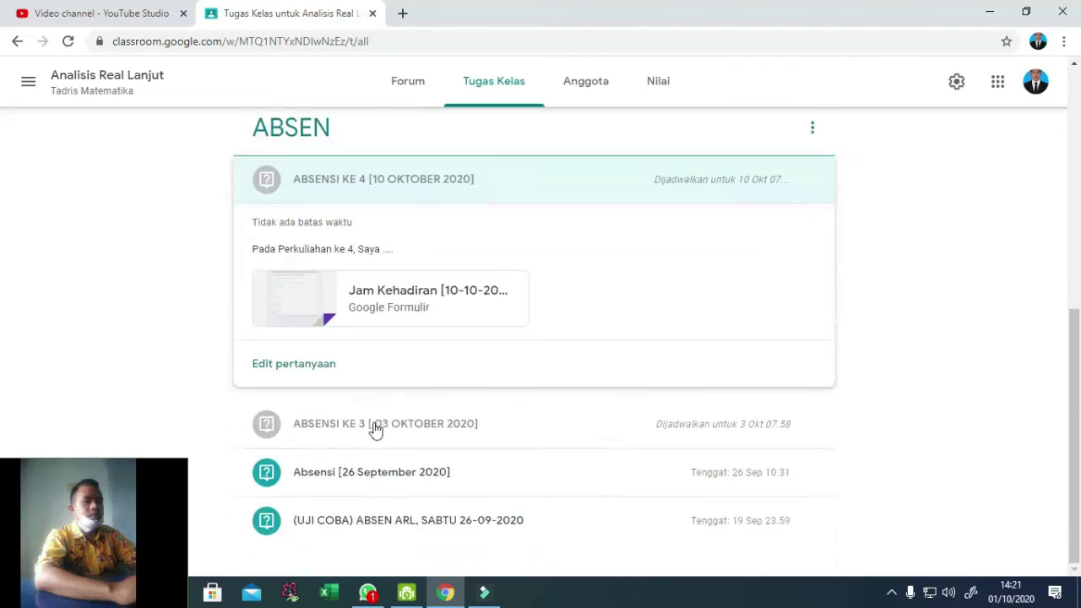
{"action": "scroll", "coordinate": [719, 330], "scroll_direction": "up", "scroll_amount": 2}
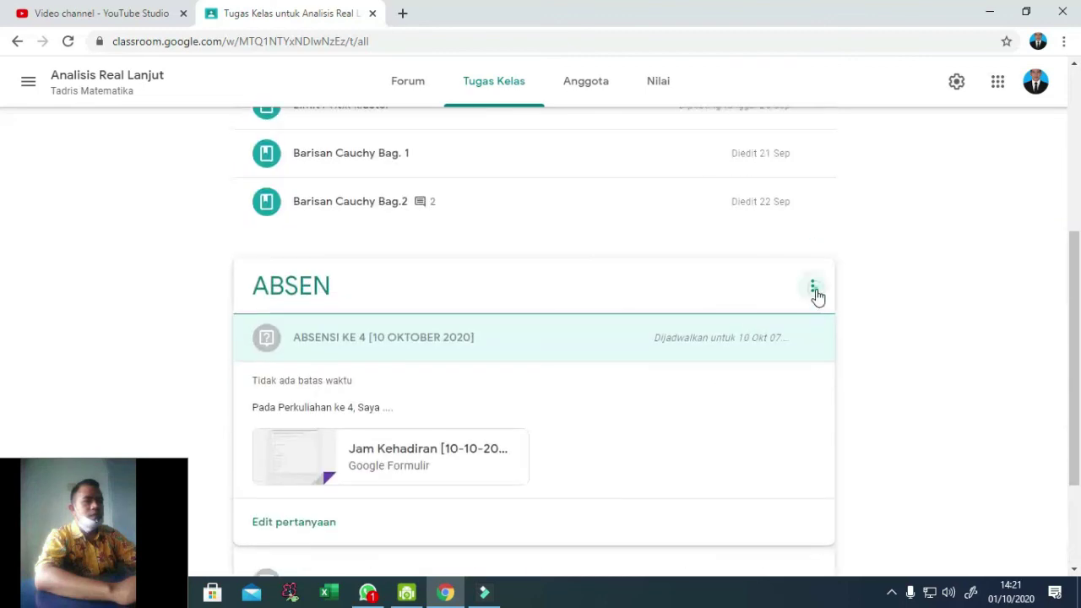
{"action": "left_click", "coordinate": [814, 287]}
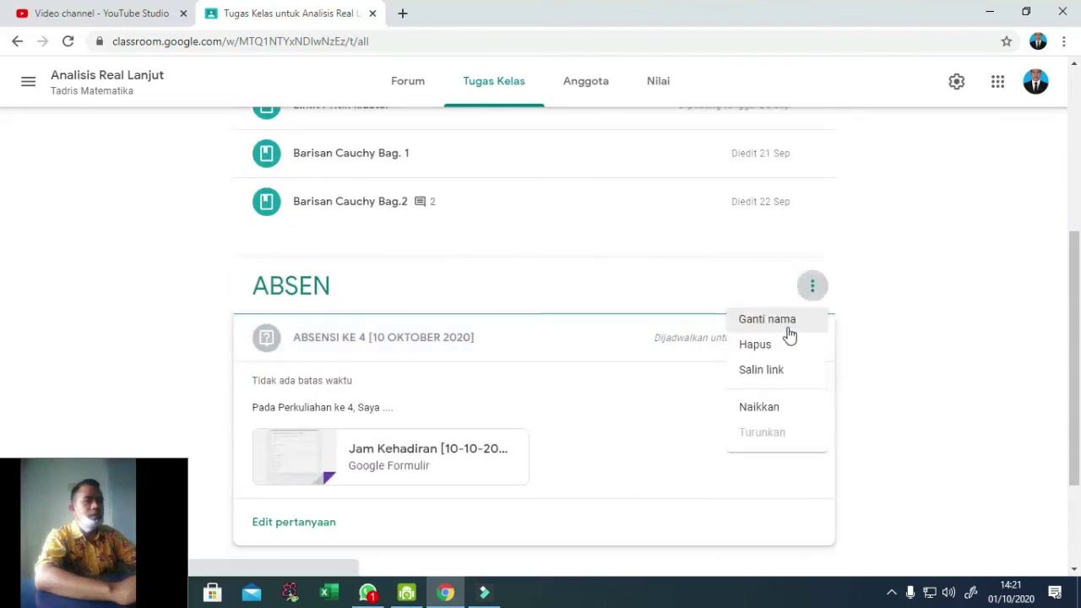
{"action": "left_click", "coordinate": [325, 336]}
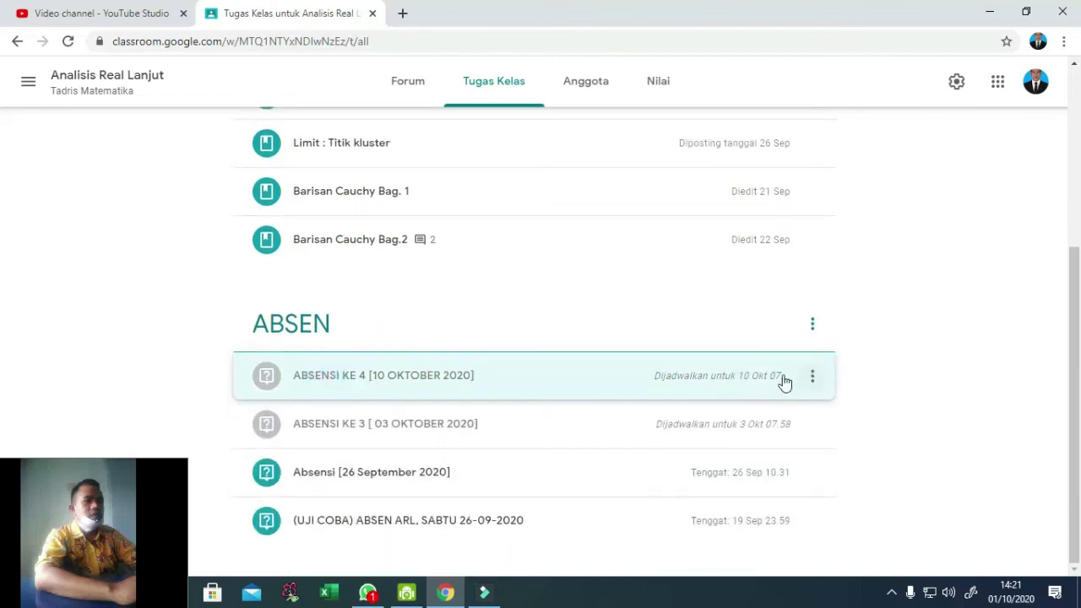
{"action": "left_click", "coordinate": [379, 388]}
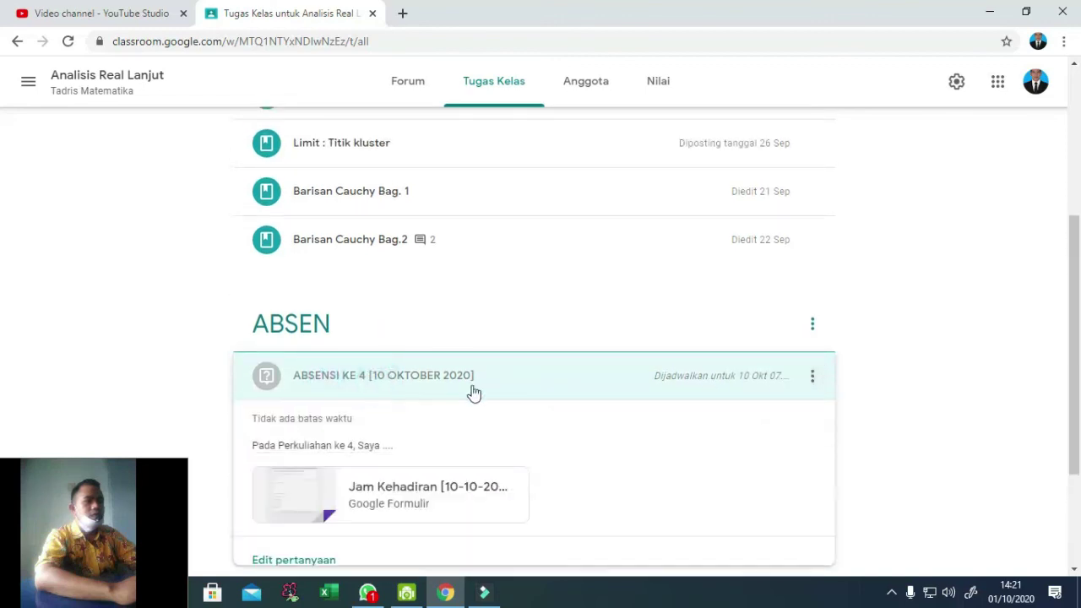
Open the scheduled ABSENSI KE 4 question for editing and review its answer options and attachment
{"action": "left_click", "coordinate": [809, 381]}
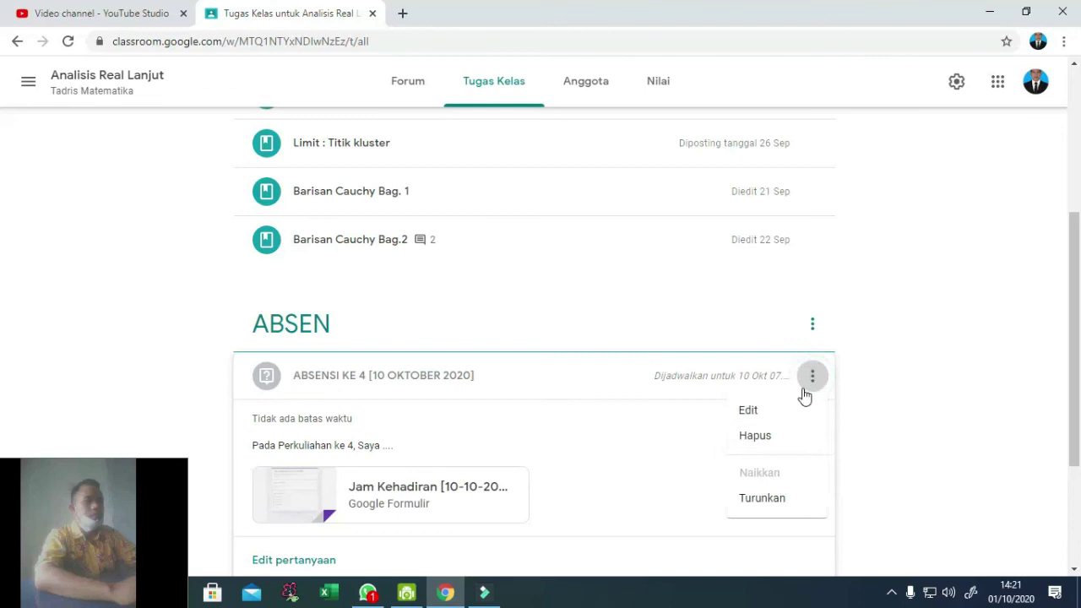
{"action": "left_click", "coordinate": [753, 411]}
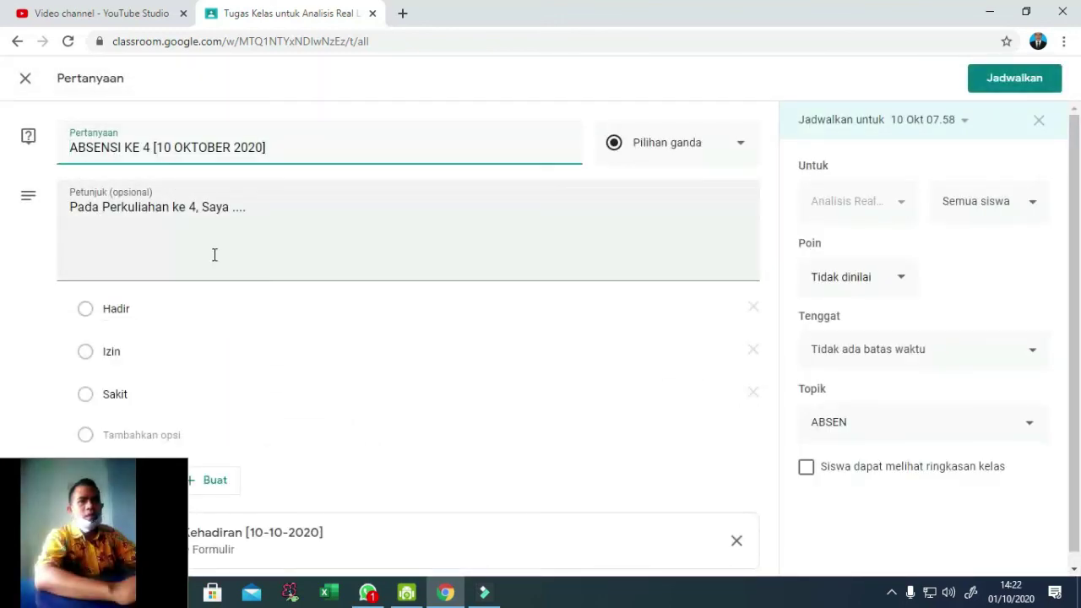
{"action": "scroll", "coordinate": [158, 288], "scroll_direction": "down", "scroll_amount": 1}
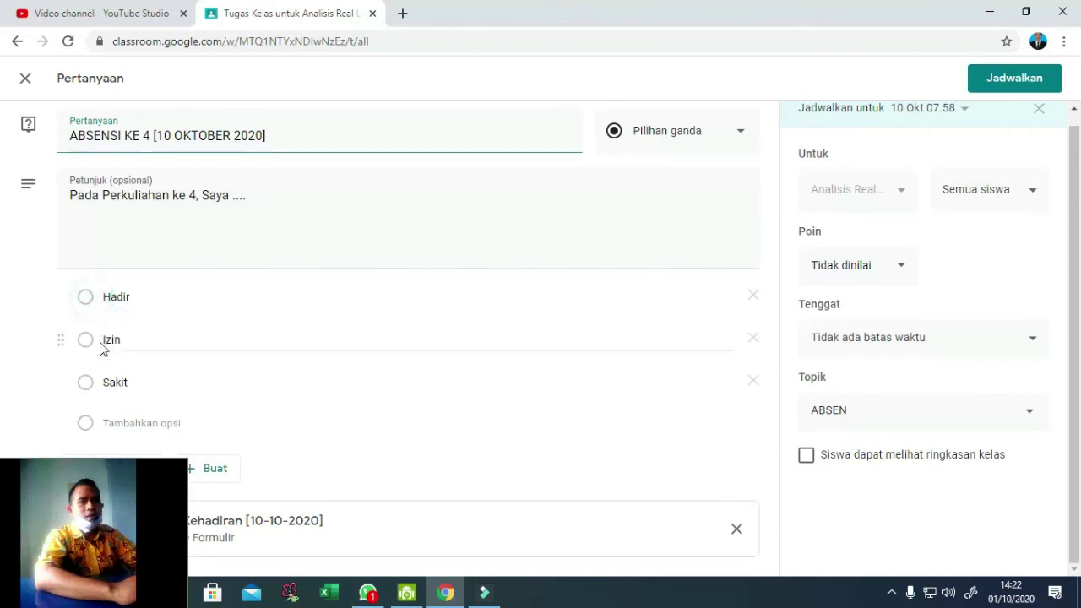
View the attached Jam Kehadiran form as students see it, check both questions, and close the form and the question editor
{"action": "left_click", "coordinate": [249, 528]}
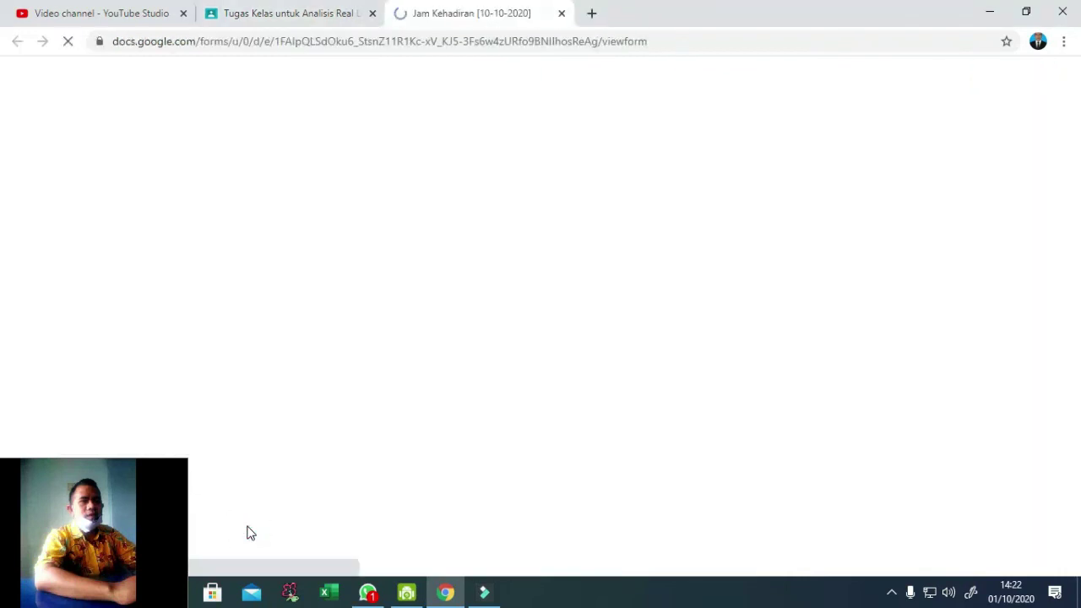
{"action": "scroll", "coordinate": [519, 241], "scroll_direction": "down", "scroll_amount": 2}
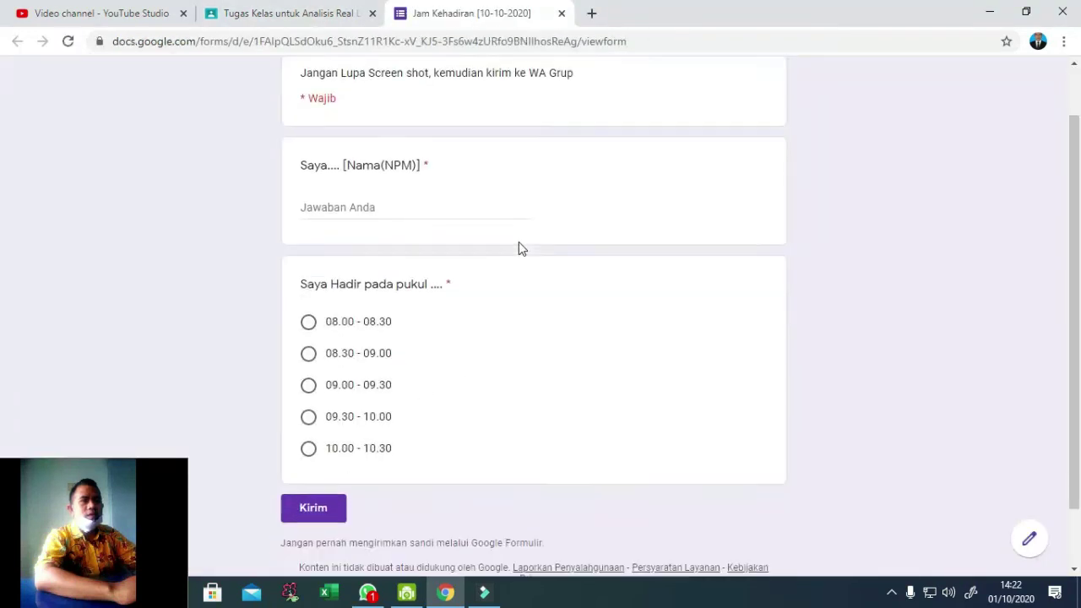
{"action": "scroll", "coordinate": [505, 273], "scroll_direction": "up", "scroll_amount": 2}
{"action": "scroll", "coordinate": [426, 300], "scroll_direction": "down", "scroll_amount": 1}
{"action": "scroll", "coordinate": [423, 308], "scroll_direction": "down", "scroll_amount": 1}
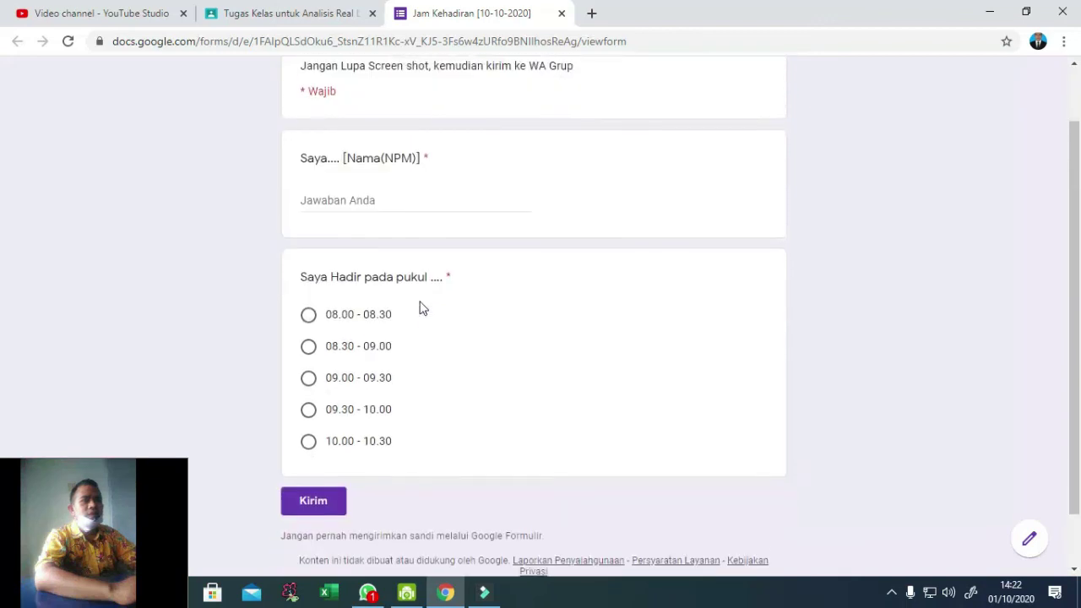
{"action": "scroll", "coordinate": [351, 270], "scroll_direction": "up", "scroll_amount": 2}
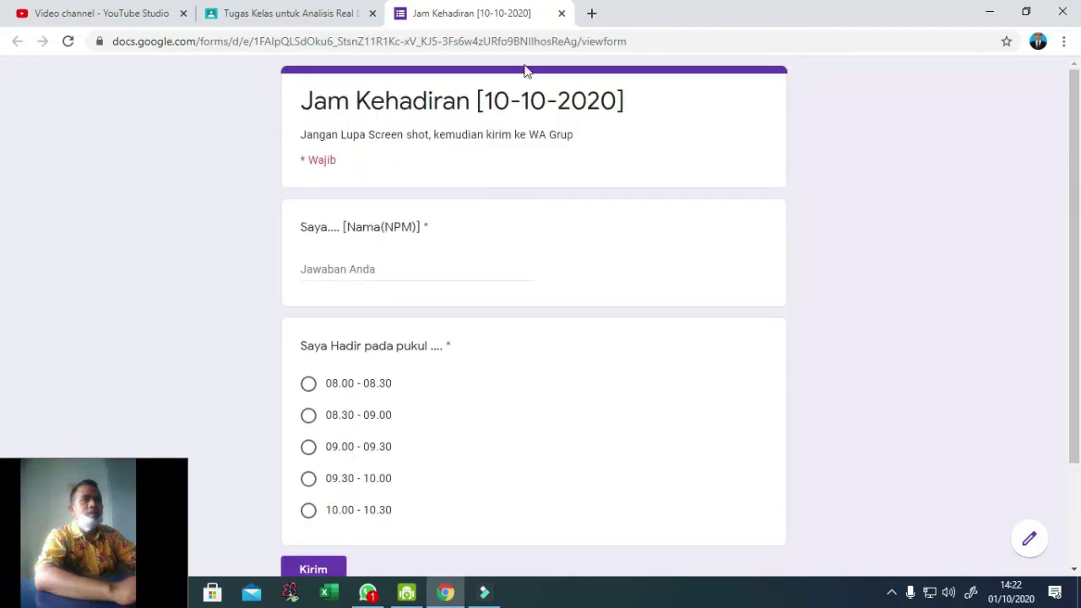
{"action": "left_click", "coordinate": [561, 14]}
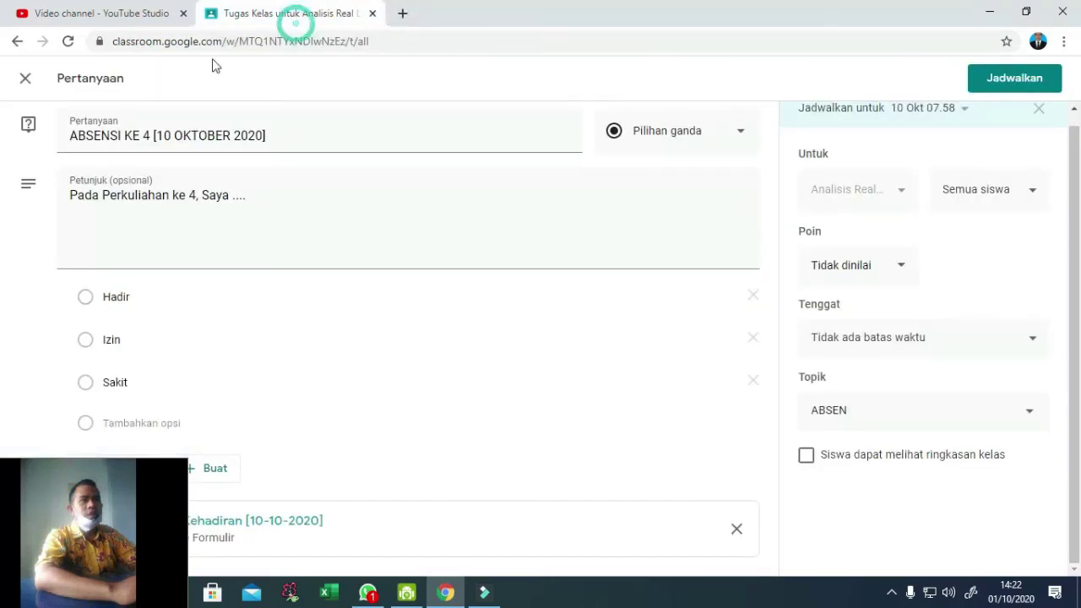
{"action": "left_click", "coordinate": [23, 79]}
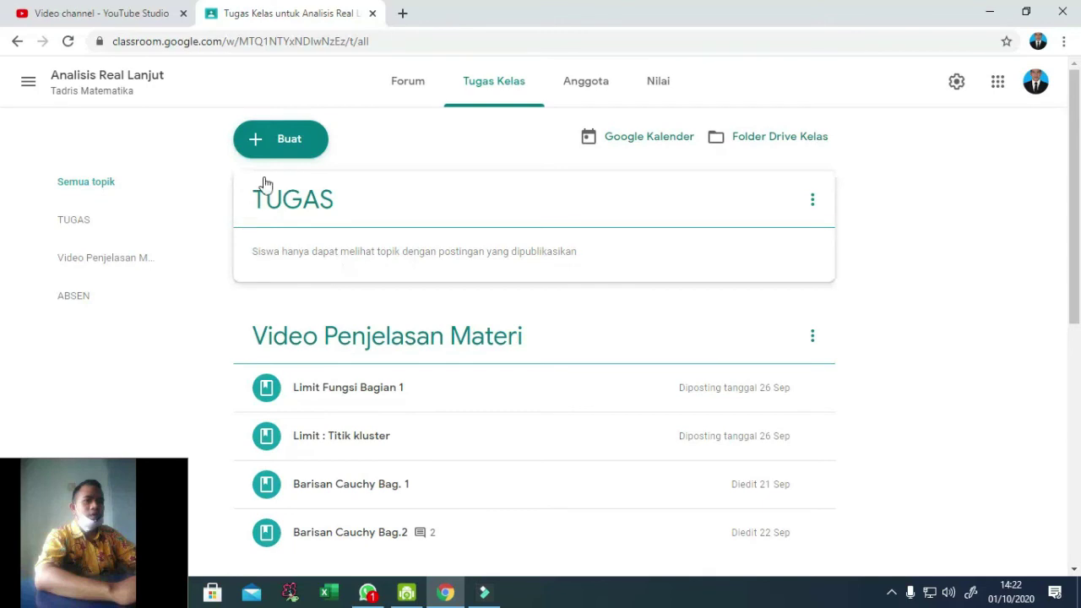
Review the class work types available for creation and open the ABSEN topic to view its scheduled attendance questions
{"action": "left_click", "coordinate": [287, 142]}
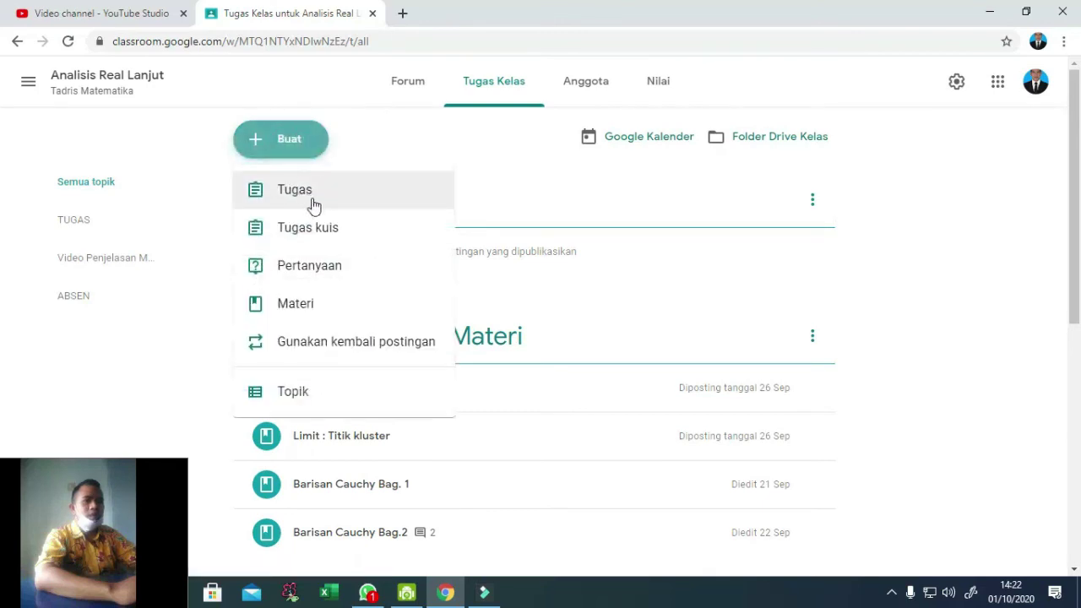
{"action": "left_click", "coordinate": [483, 140]}
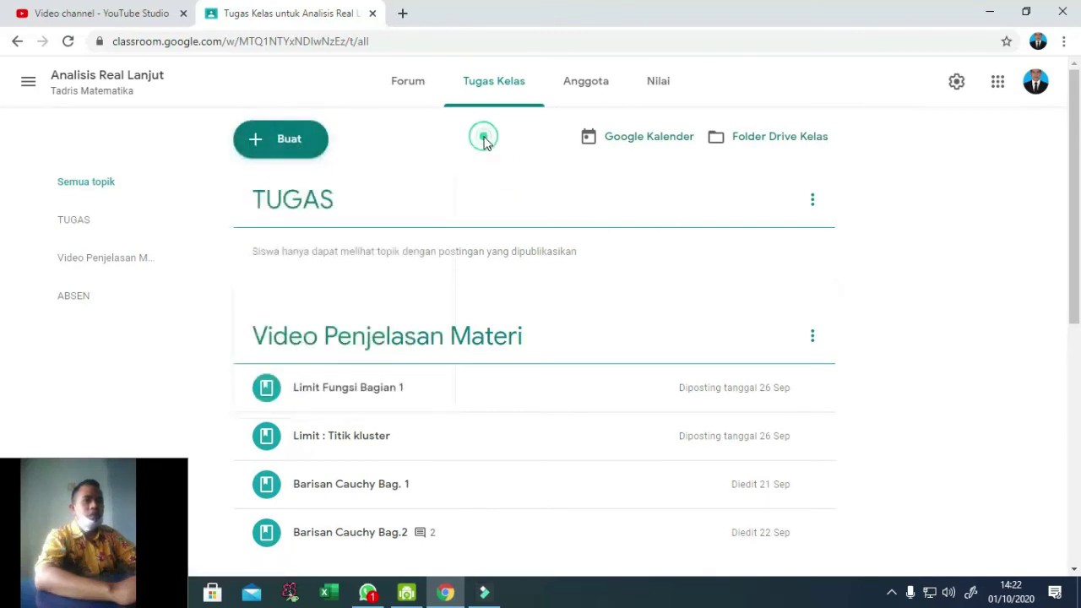
{"action": "scroll", "coordinate": [410, 347], "scroll_direction": "down", "scroll_amount": 4}
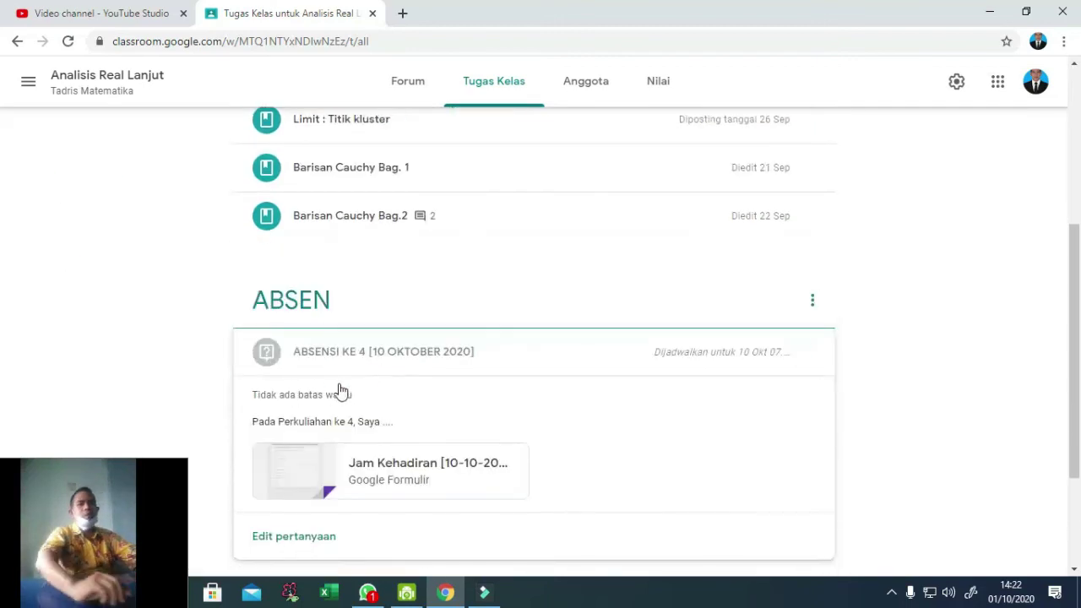
{"action": "left_click", "coordinate": [323, 310]}
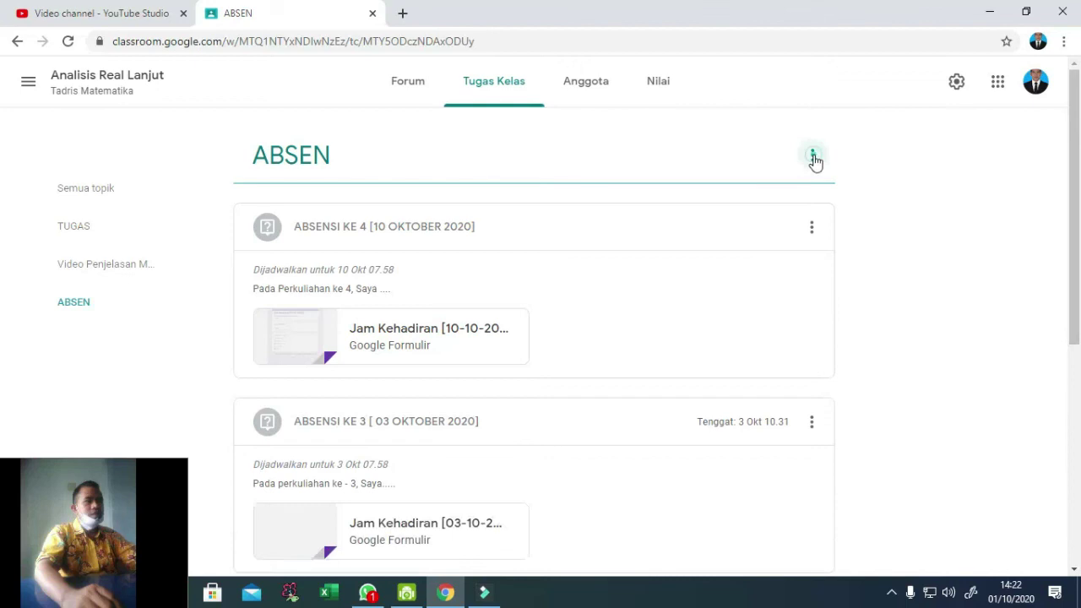
{"action": "left_click", "coordinate": [813, 155]}
{"action": "left_click", "coordinate": [662, 167]}
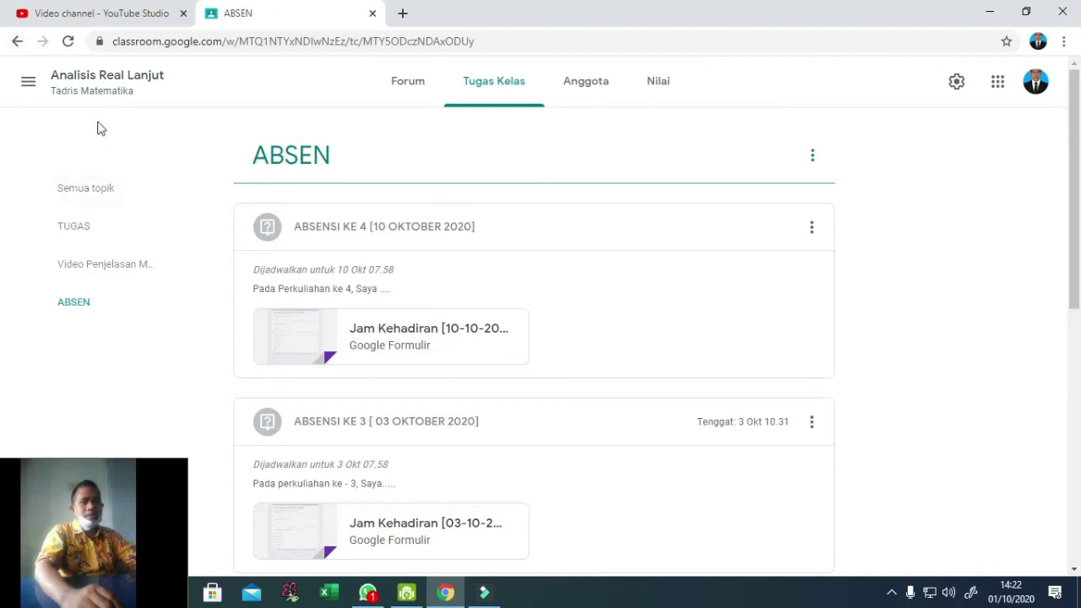
{"action": "left_click", "coordinate": [17, 41]}
{"action": "left_click", "coordinate": [898, 237]}
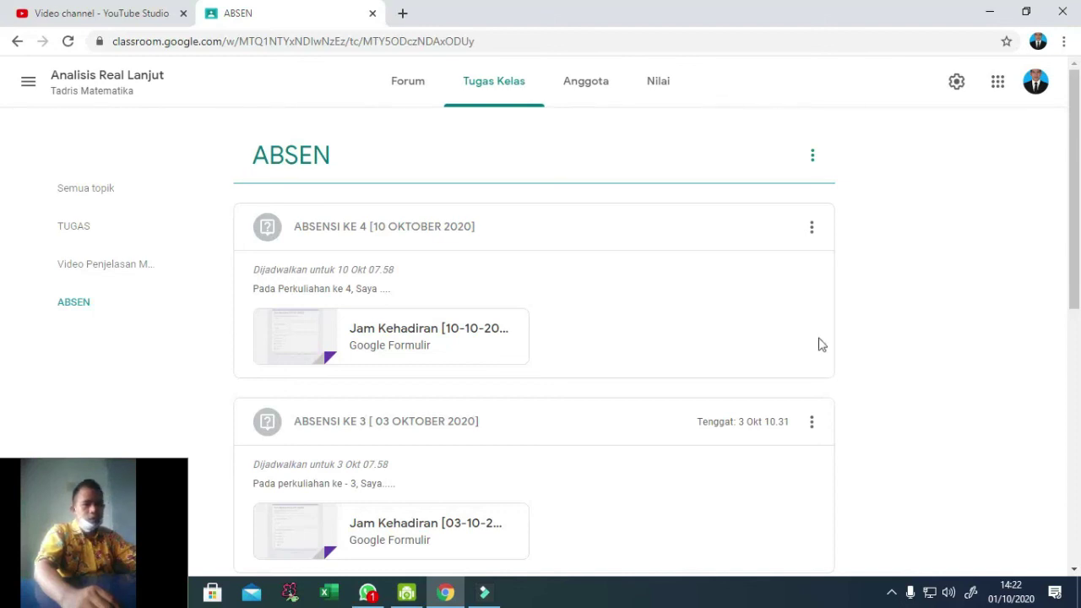
{"action": "mouse_move", "coordinate": [496, 597]}
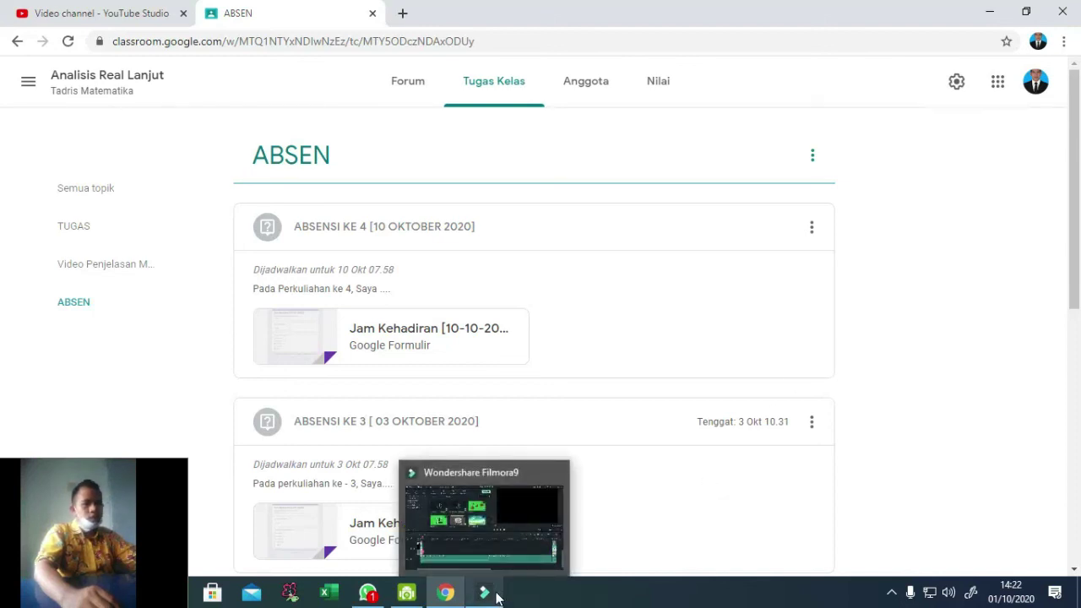
{"action": "left_click", "coordinate": [893, 593]}
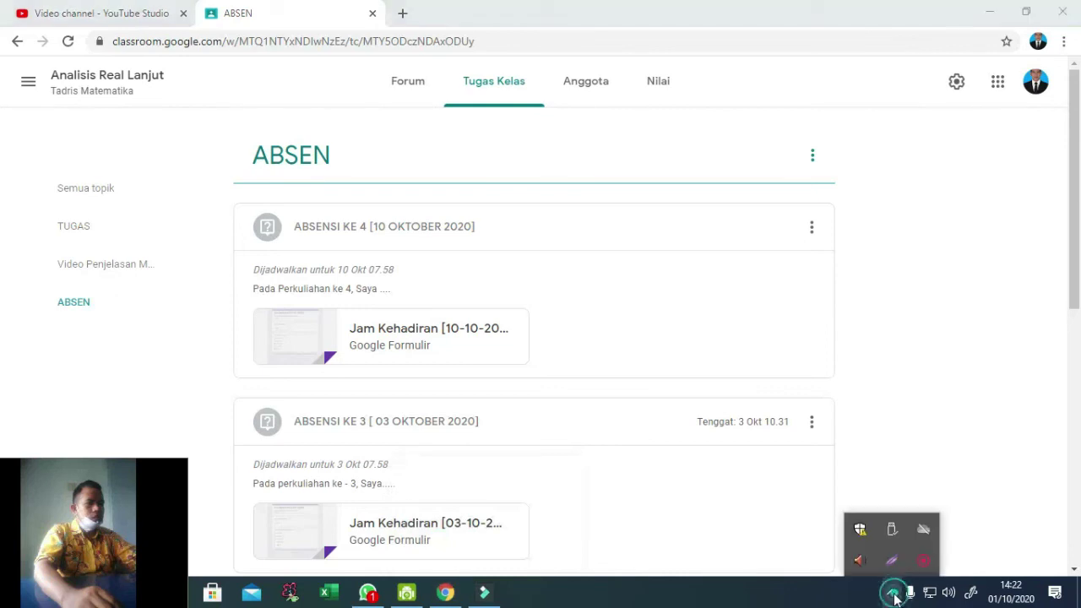
{"action": "left_click", "coordinate": [923, 560]}
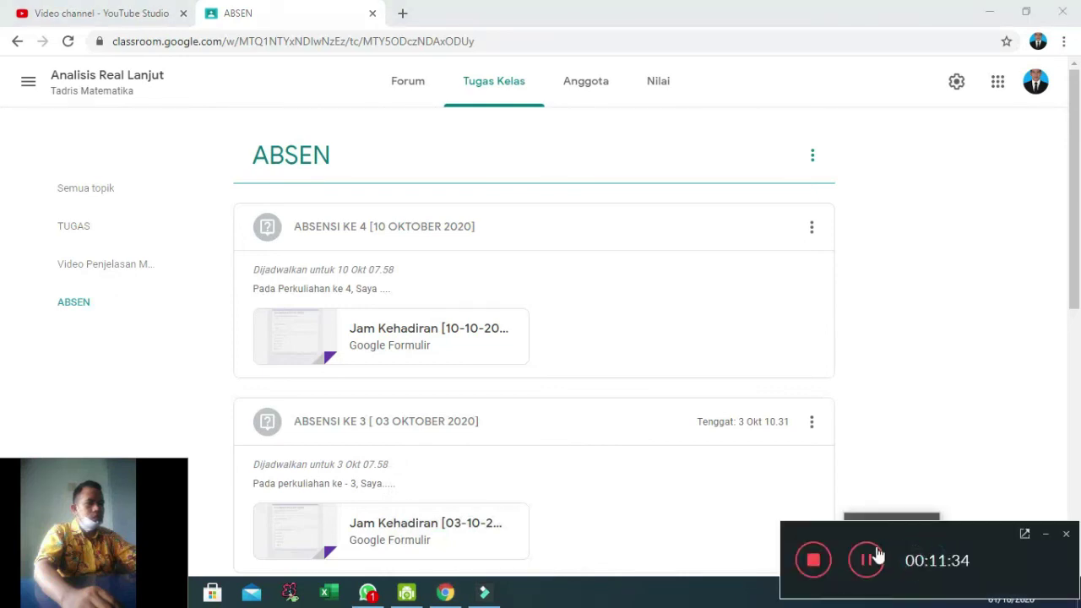
{"action": "left_click", "coordinate": [812, 563]}
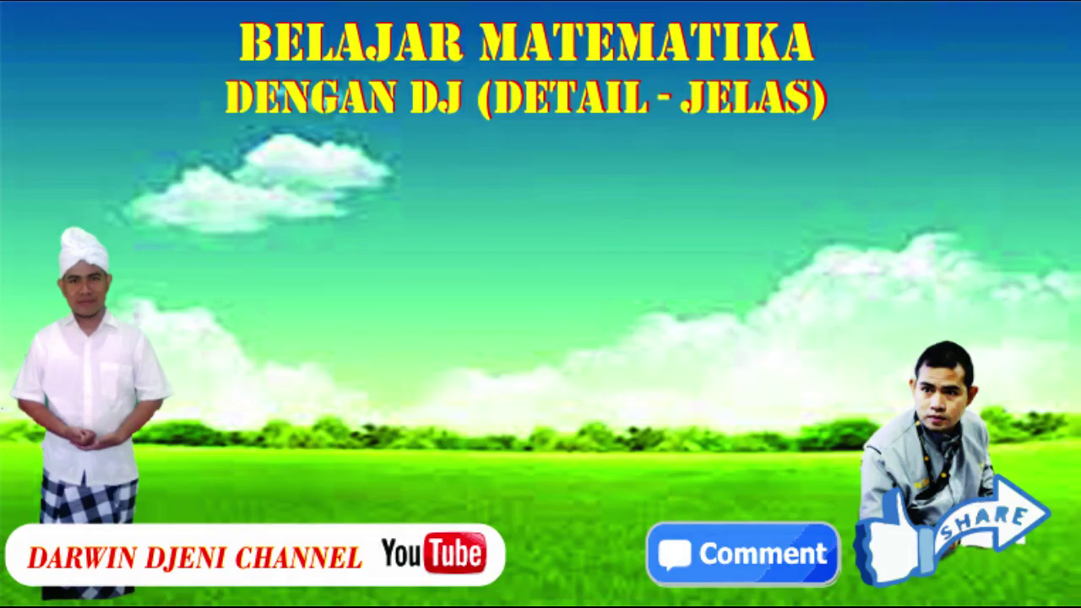